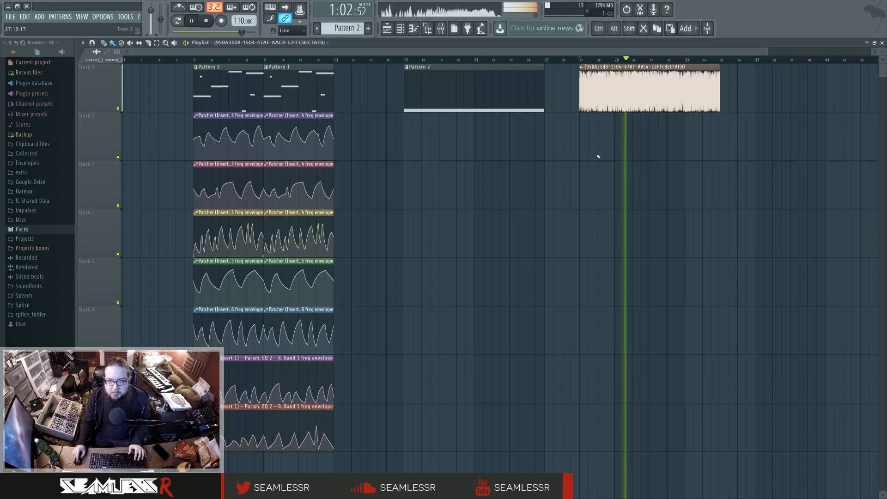
Examine the Fruity Limiter on the master mixer track.
key(F9)
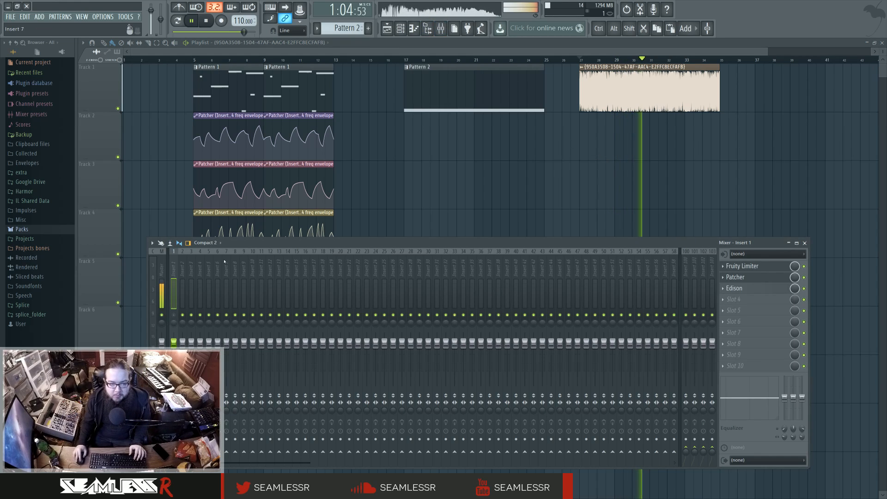
click(162, 277)
click(750, 366)
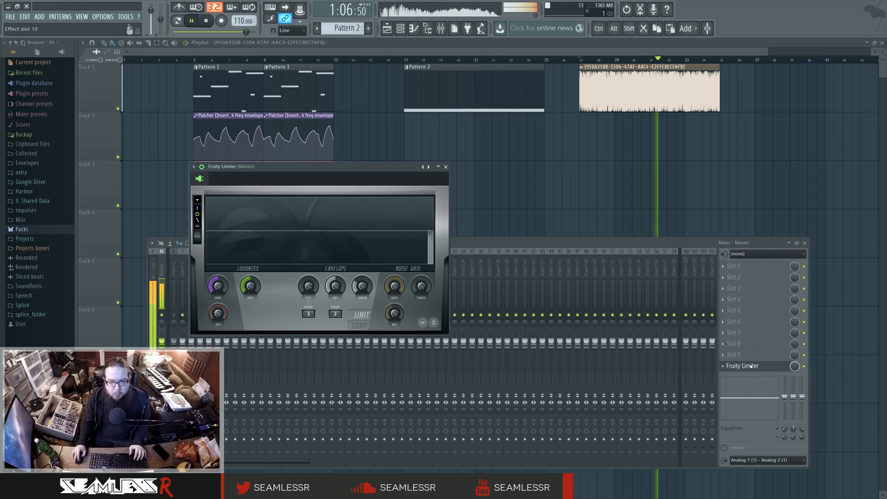
Route the audio clip at bar 27 to mixer track 4 and stop playback.
double_click(629, 101)
double_click(613, 222)
scroll(613, 221, up, 3)
scroll(613, 221, up, 1)
drag(612, 220, 612, 221)
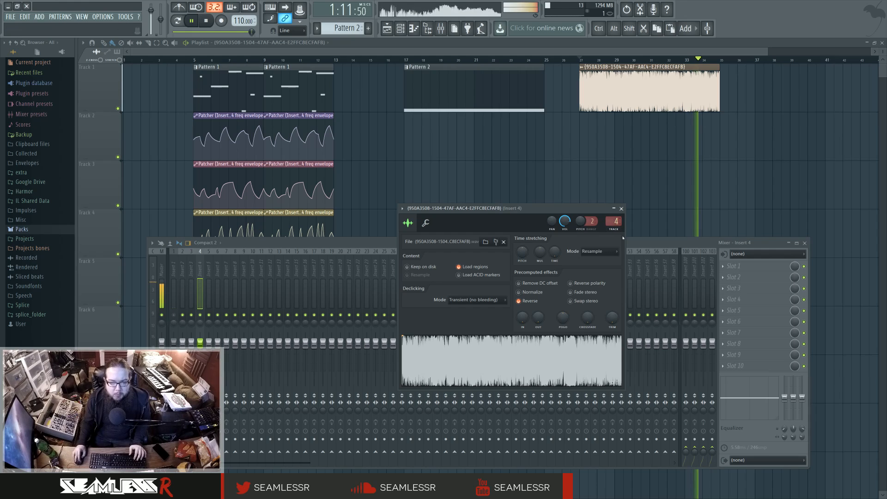
right_click(530, 154)
key(space)
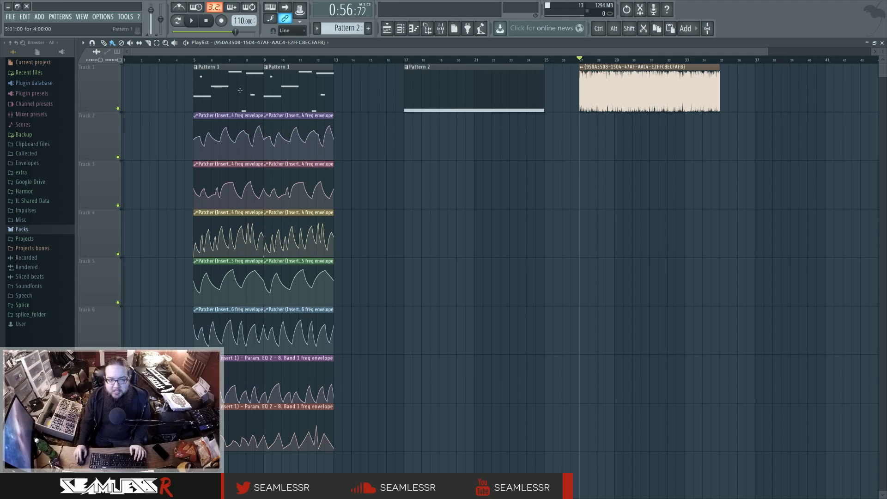
Select the playlist range from bar 5 to bar 13 that holds the Pattern 1 and automation clips.
drag(184, 69, 367, 105)
drag(446, 443, 201, 144)
click(456, 231)
ctrl+click(436, 89)
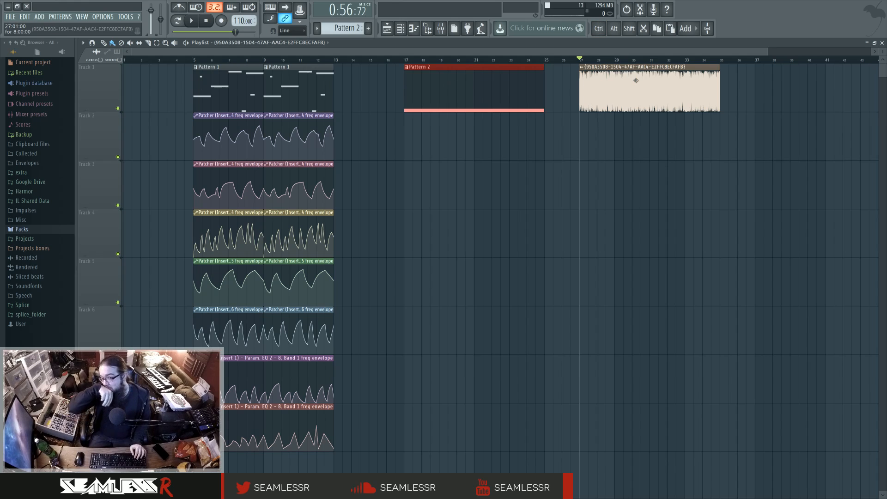
click(423, 178)
drag(193, 59, 332, 68)
Inspect Edison and Patcher on mixer Insert 1 and bypass its Fruity Limiter, Patcher and Edison effects.
click(446, 24)
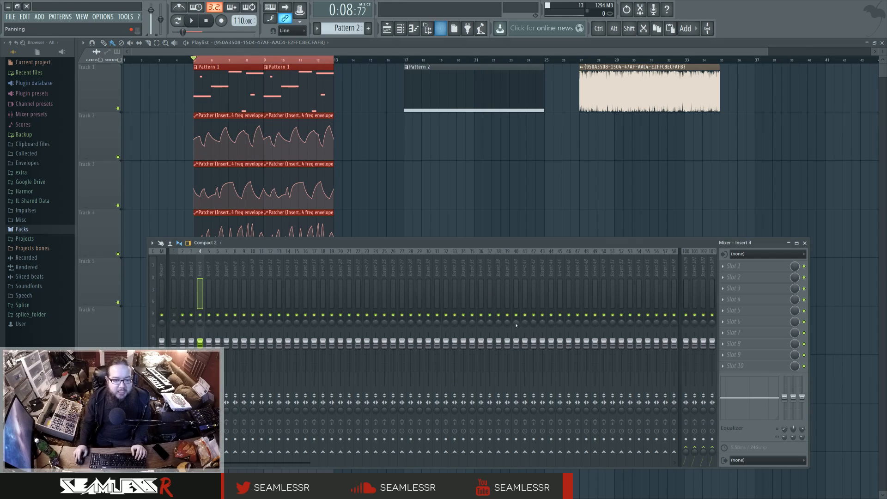
click(177, 273)
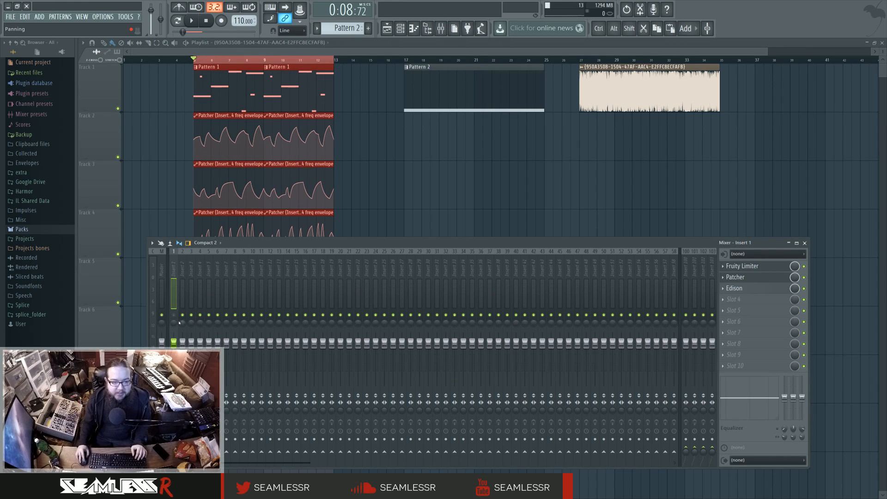
click(744, 289)
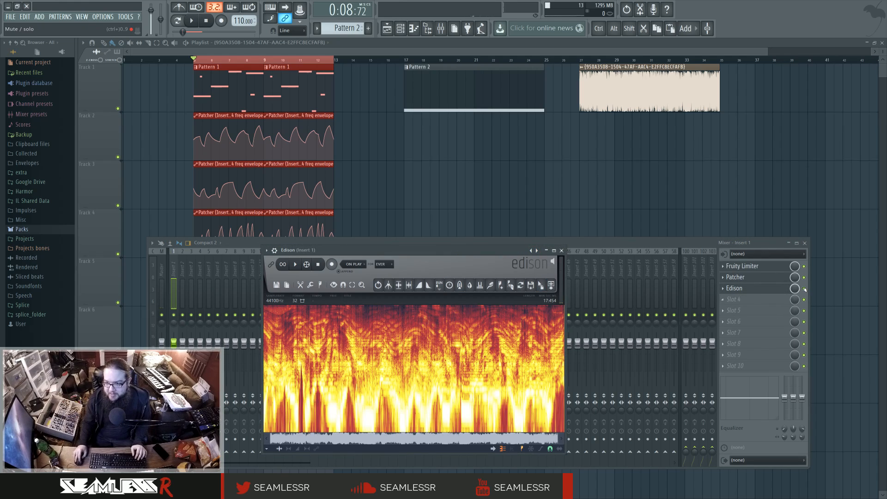
click(561, 250)
click(738, 278)
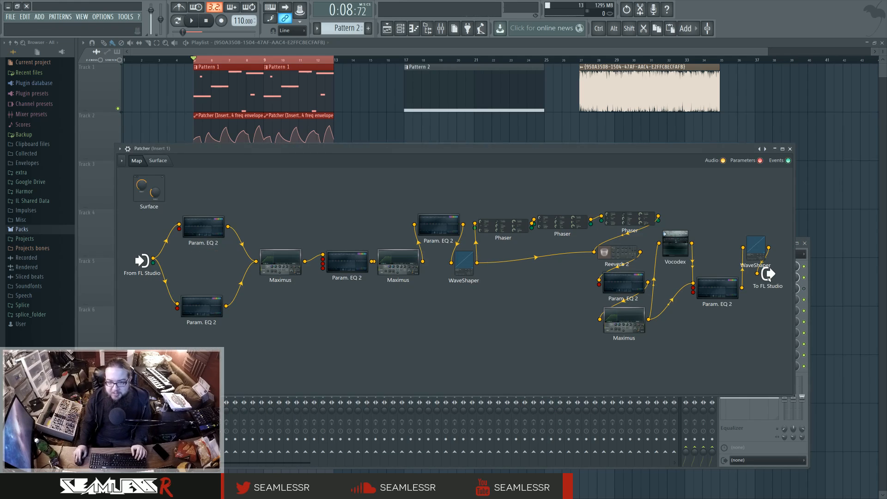
click(790, 149)
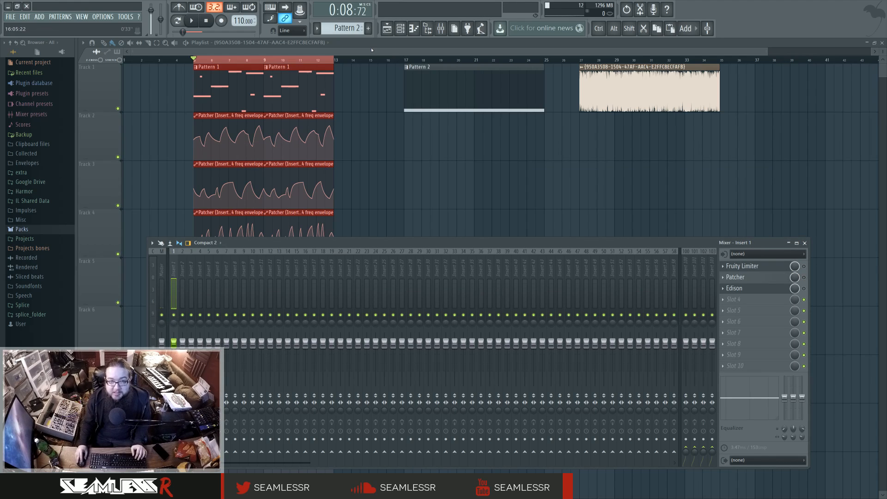
Open the Default Sytrus channel, lower the Insert 1 fader, and play the loop while viewing the synth's FM matrix.
click(401, 28)
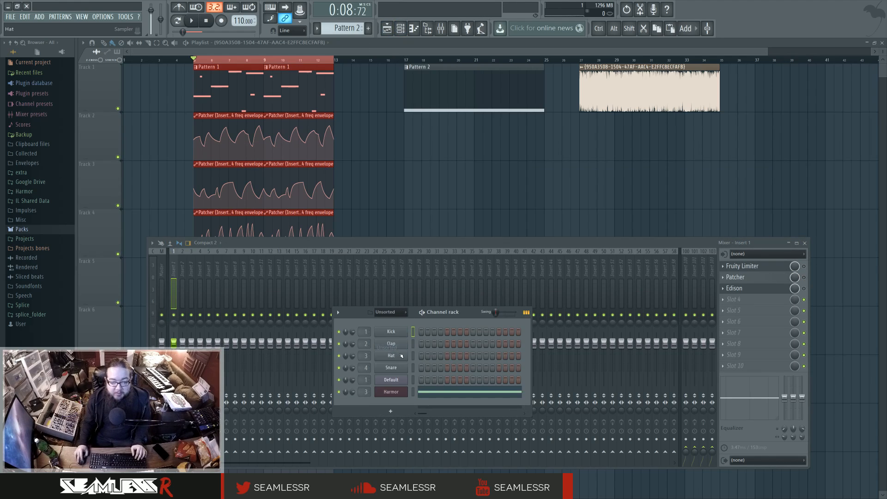
click(397, 381)
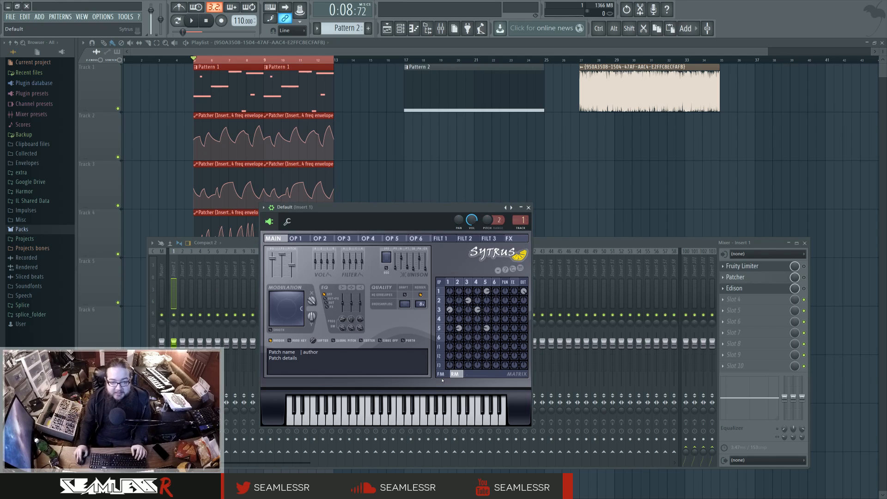
drag(175, 344, 174, 356)
drag(344, 207, 419, 199)
key(space)
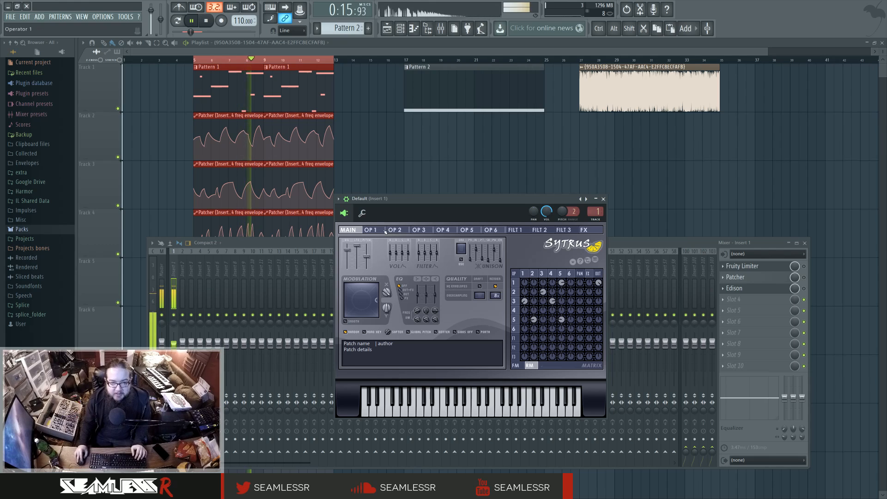
click(527, 365)
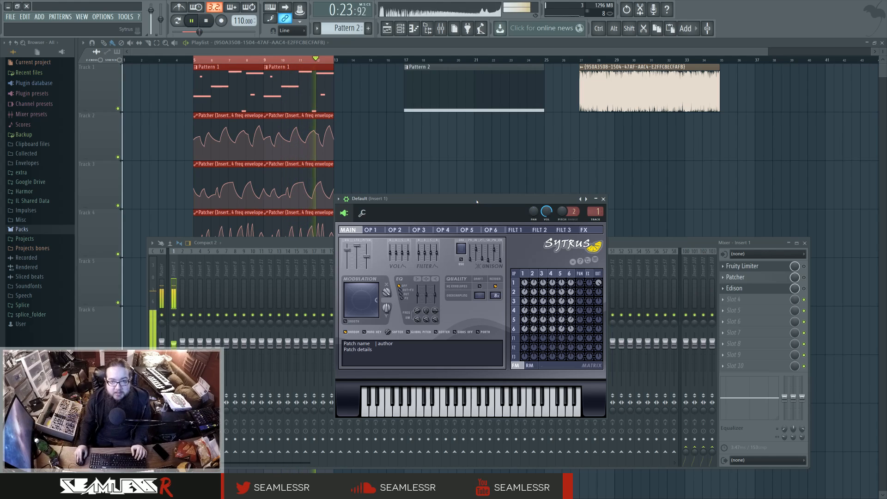
key(space)
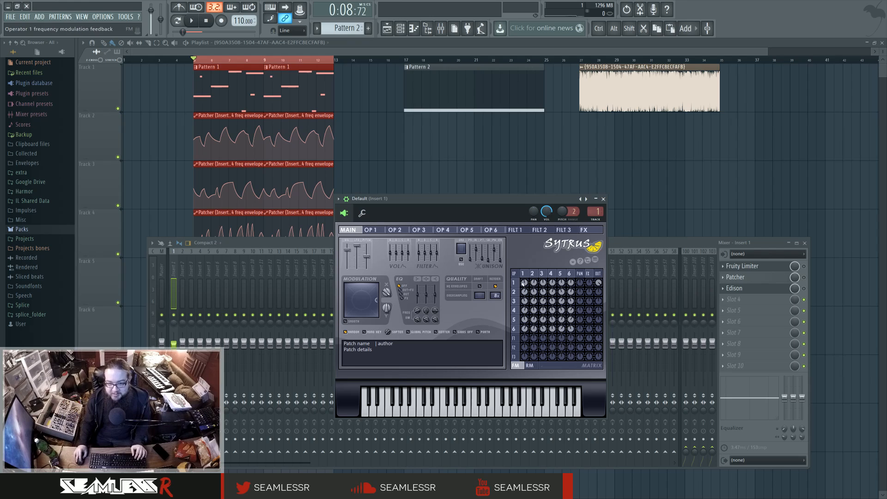
Audition the loop with Sytrus's ring modulation connections disabled and re-enable them in the RM matrix.
click(529, 365)
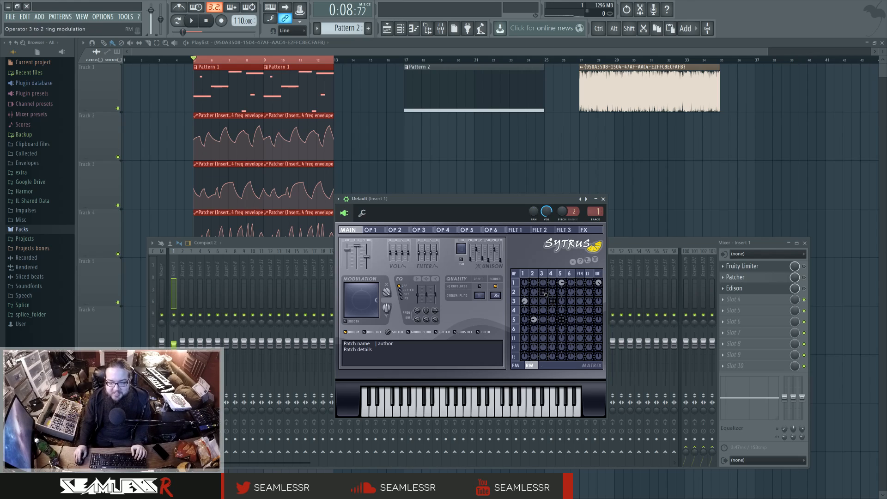
click(205, 341)
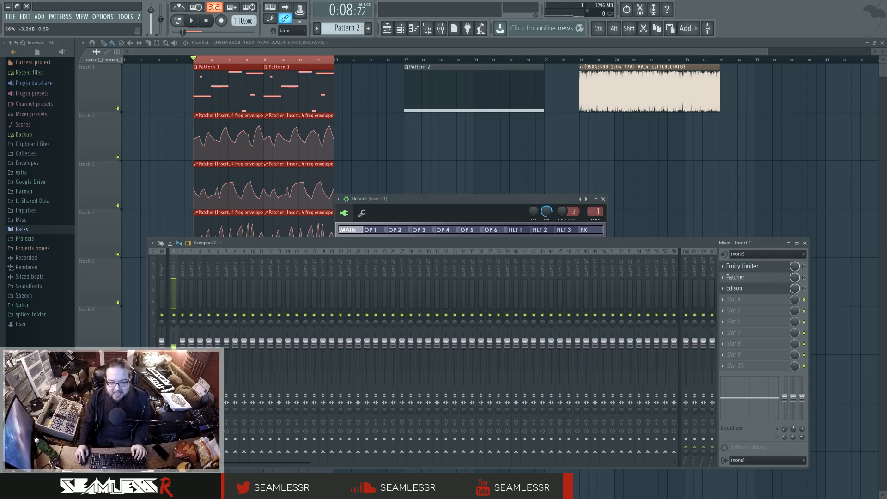
click(434, 200)
key(space)
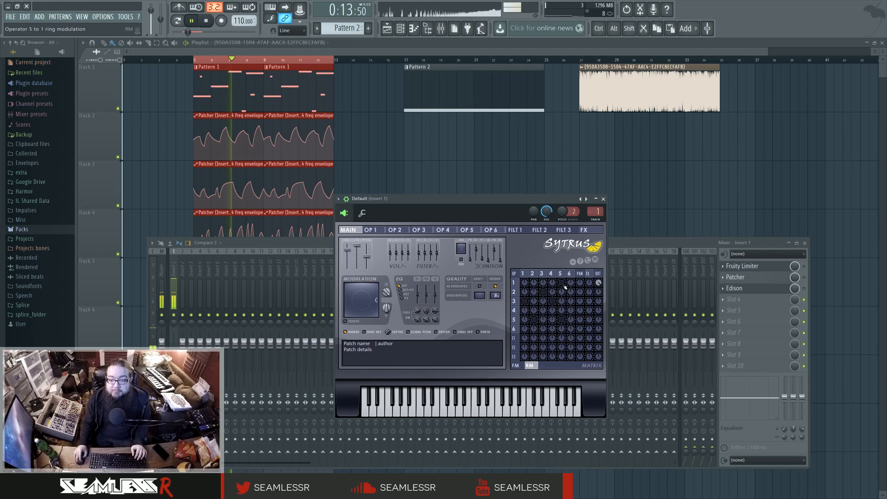
right_click(544, 293)
right_click(552, 301)
right_click(525, 301)
right_click(534, 320)
key(space)
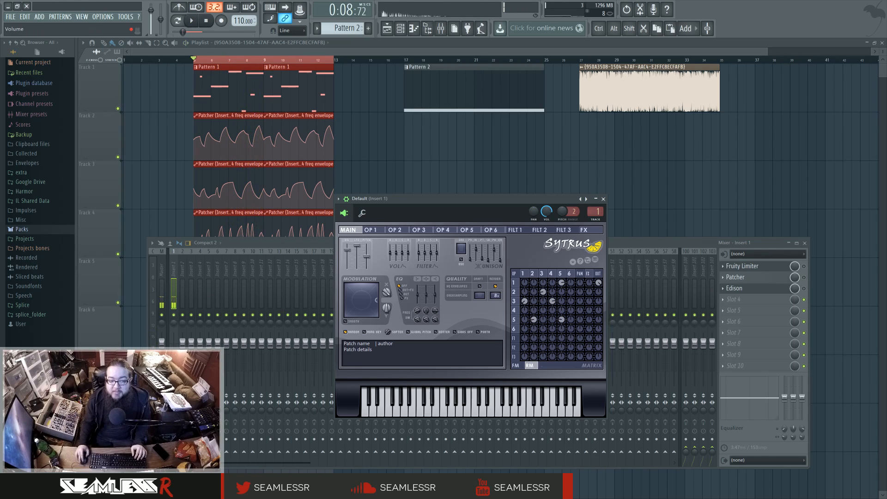
Readjust the Insert 1 fader and Sytrus's draft oversampling factor, and audition the loop.
drag(173, 358, 173, 344)
click(491, 200)
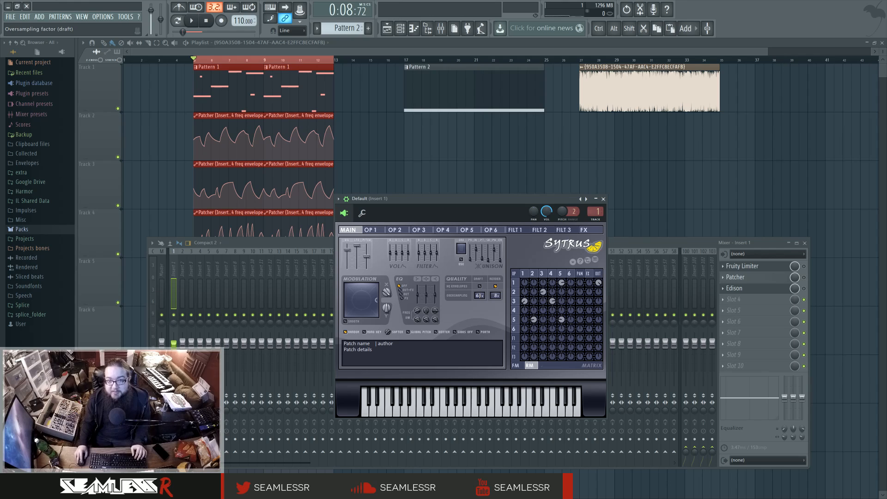
key(space)
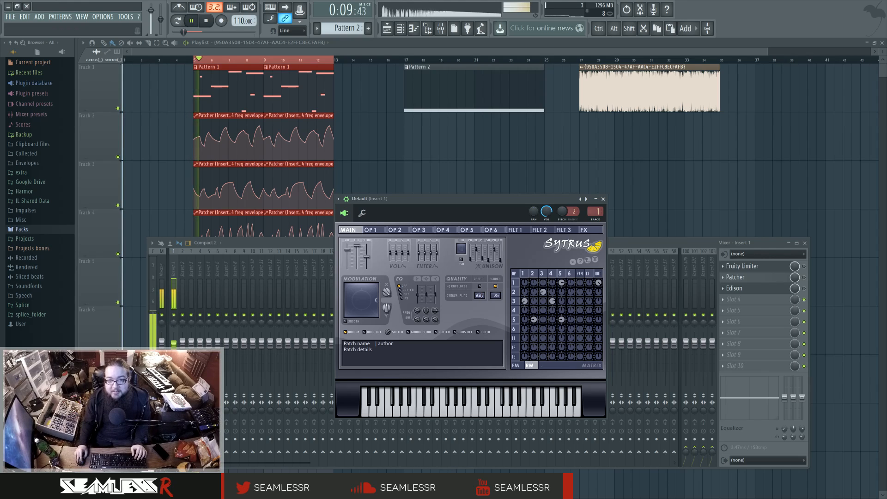
key(space)
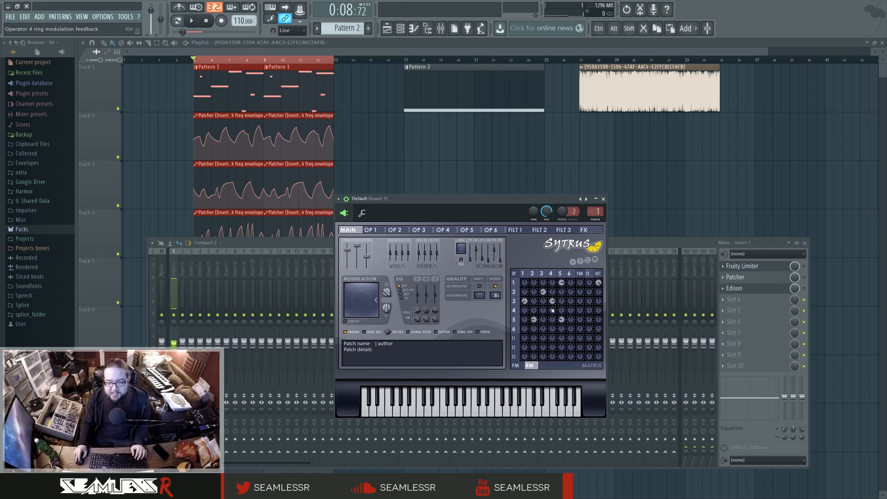
Examine the FM matrix and the LFO settings of Sytrus's operators.
click(522, 366)
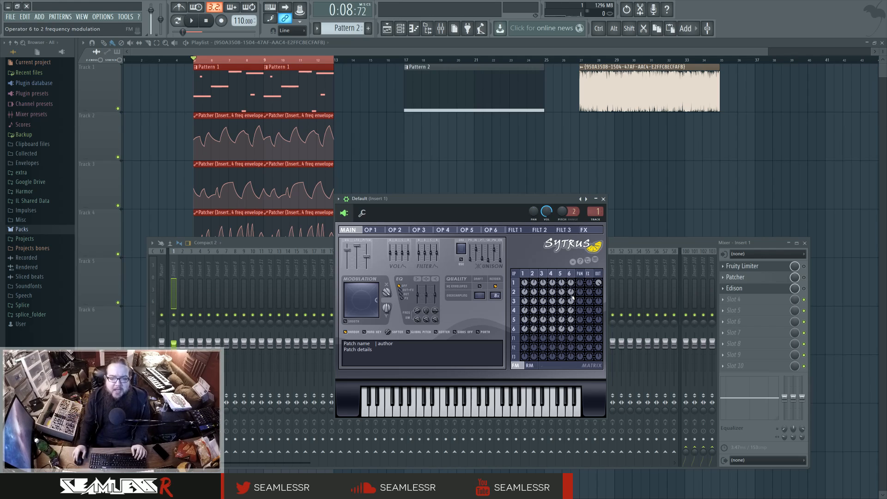
click(530, 275)
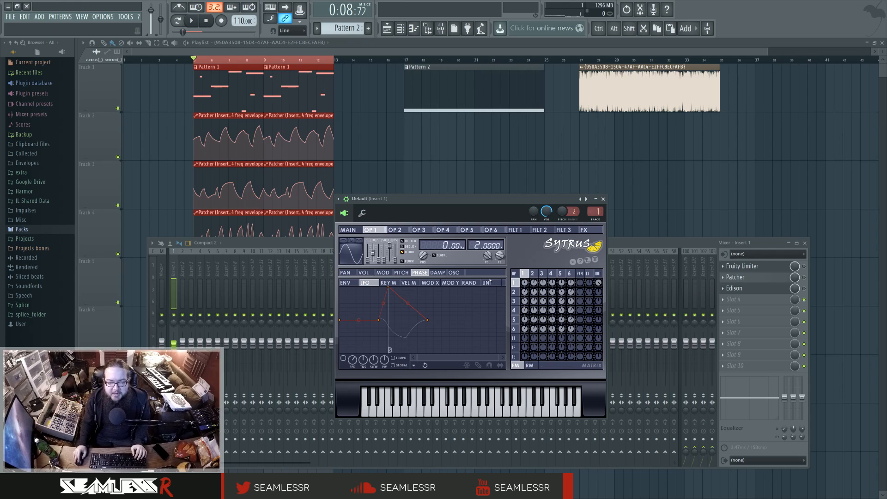
click(534, 274)
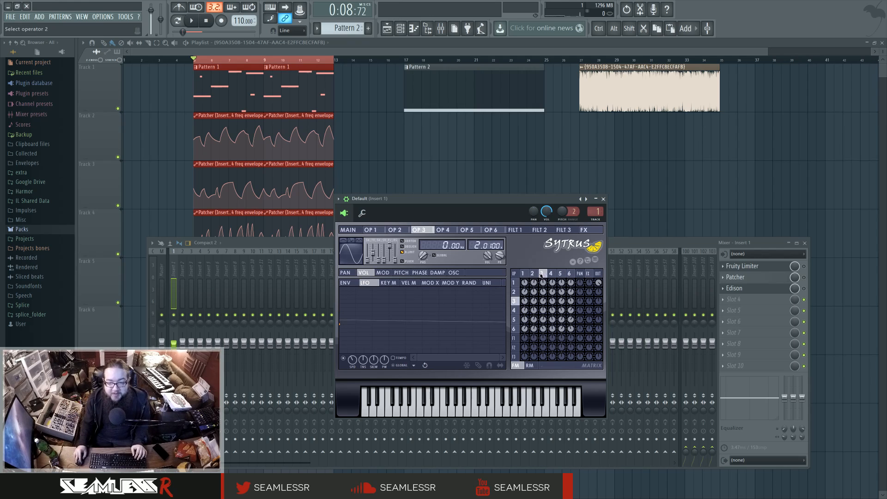
click(525, 274)
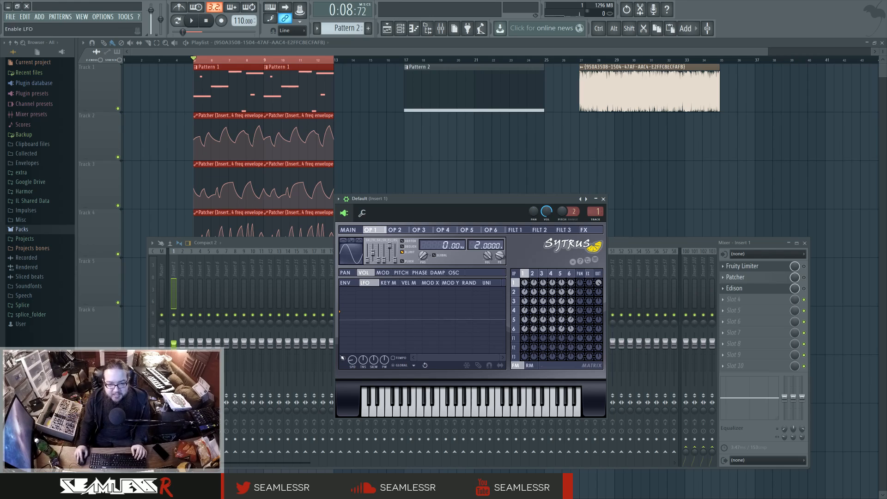
click(533, 274)
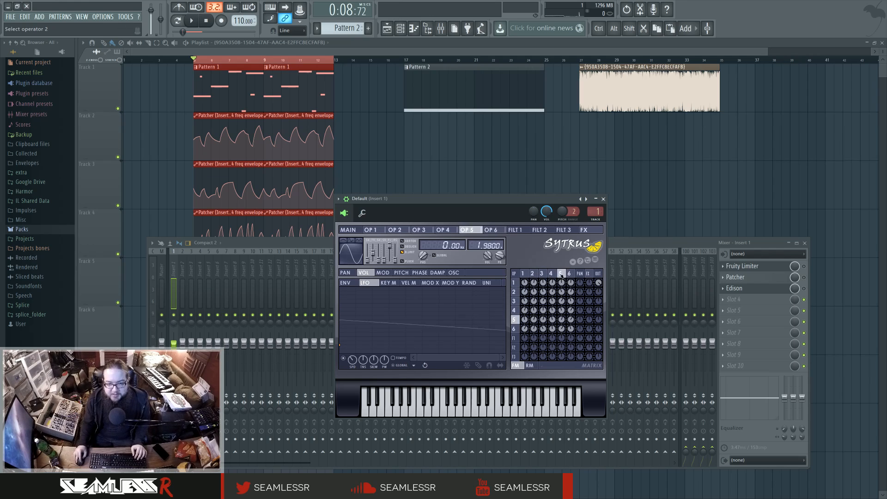
click(552, 274)
drag(498, 356, 518, 362)
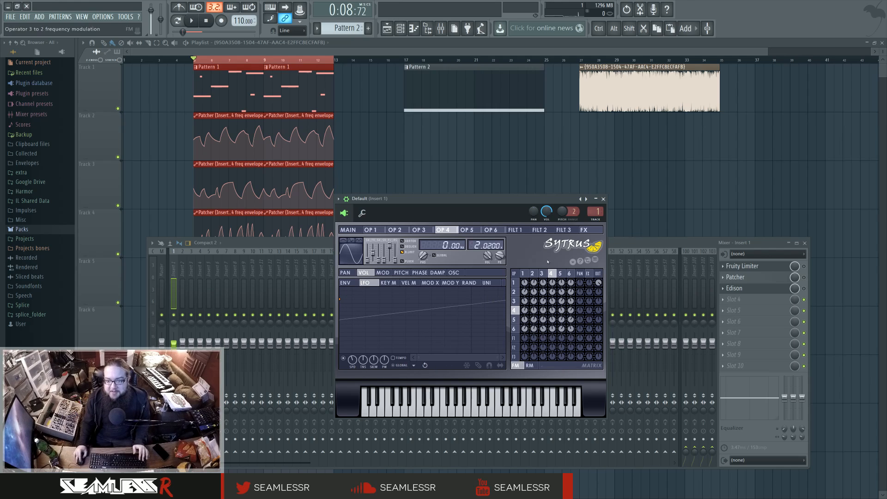
click(545, 274)
click(569, 273)
Compare the phase and volume LFOs of operator 1 with operator 2's phase LFO, and view operator 2's panning envelope.
click(420, 273)
mouse_move(528, 274)
mouse_down()
mouse_move(571, 275)
mouse_move(527, 273)
mouse_up()
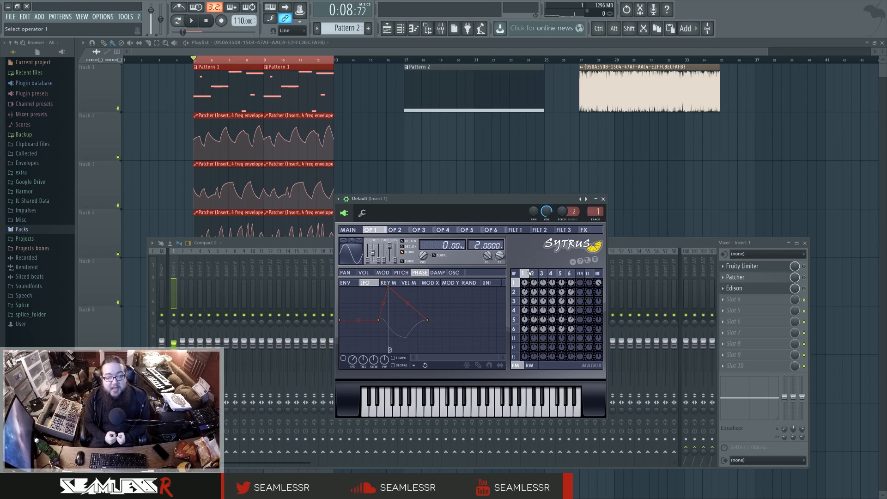
click(364, 273)
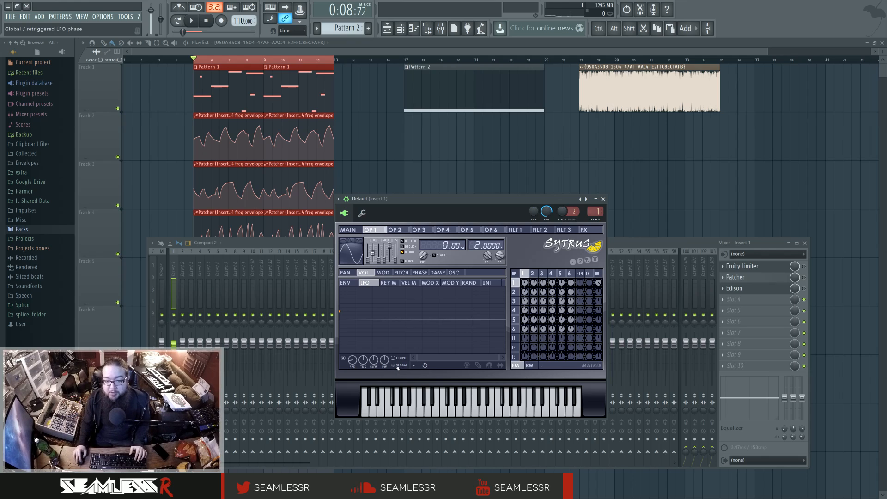
click(418, 273)
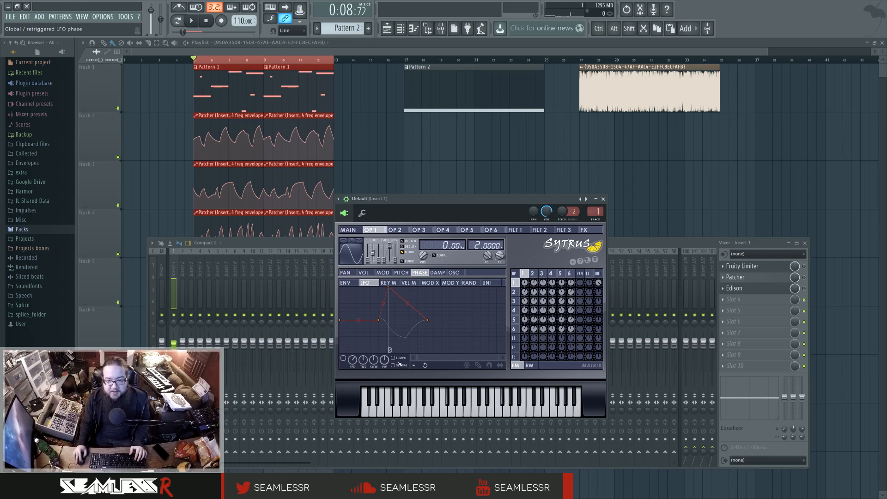
click(535, 274)
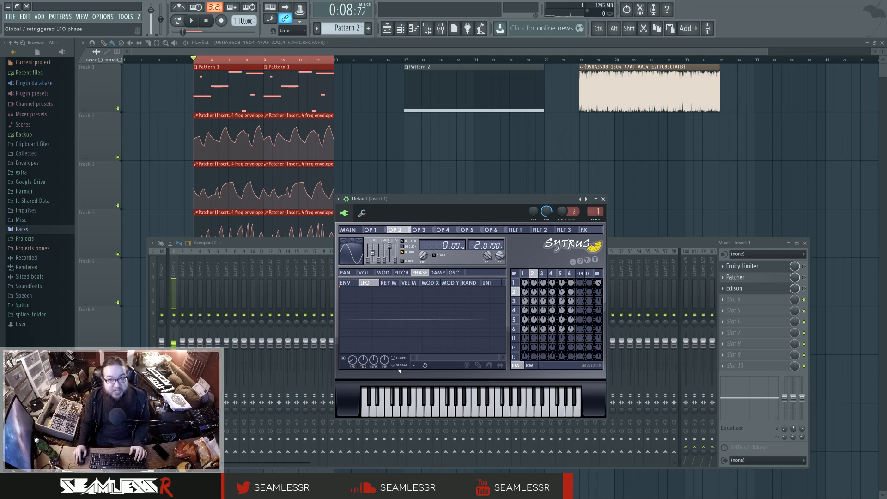
click(345, 282)
click(345, 272)
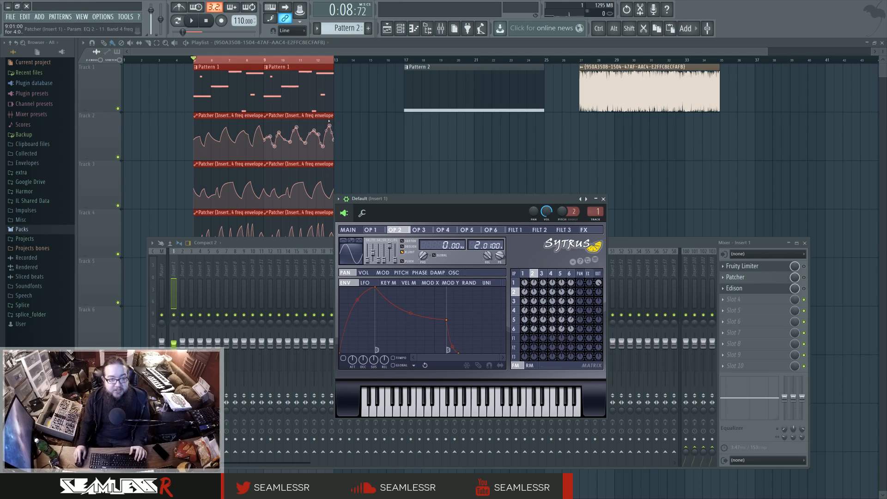
Reposition the mixer and Sytrus windows over the playlist.
drag(266, 243, 302, 257)
click(438, 201)
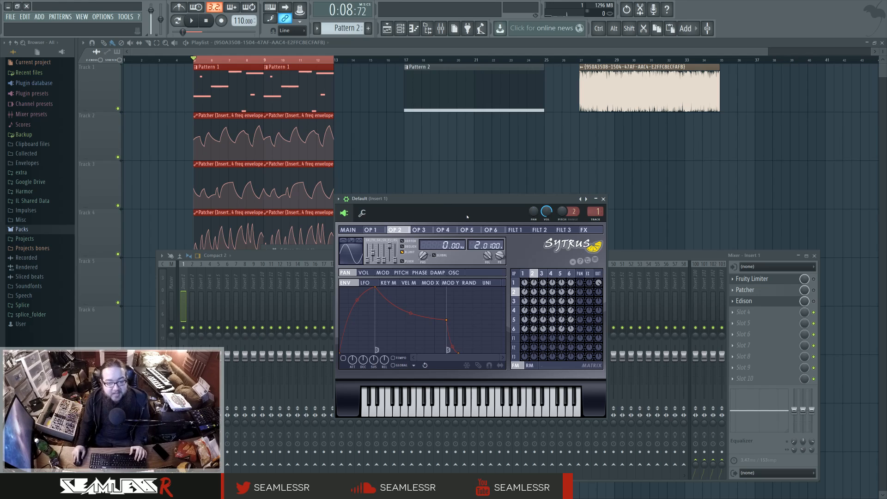
drag(482, 201, 468, 199)
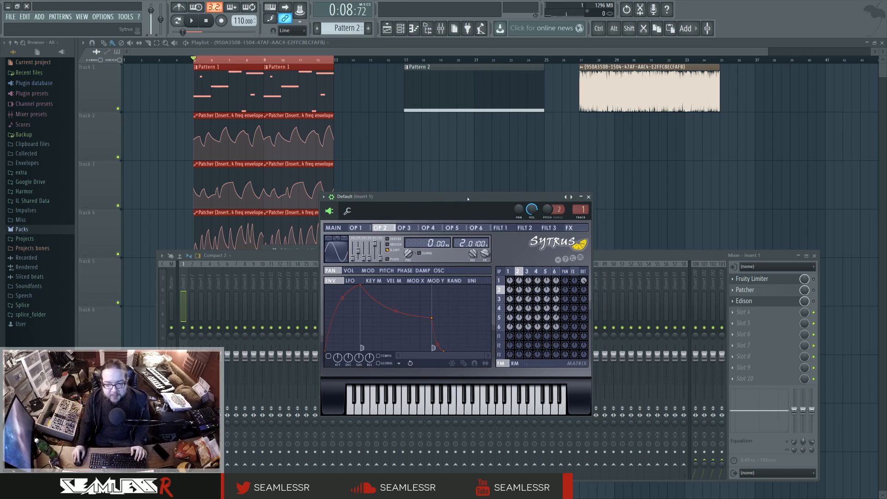
Enable the Fruity Limiter on Insert 1, open it and audition the loop through it.
click(815, 280)
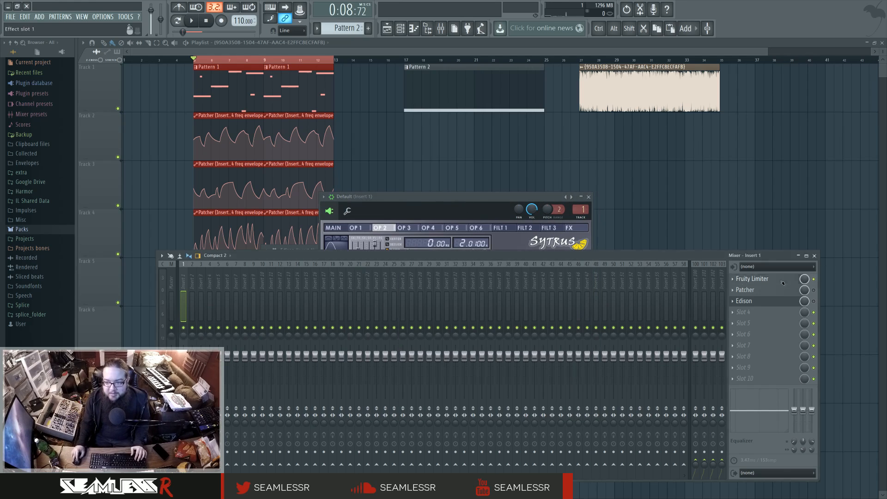
click(752, 278)
key(space)
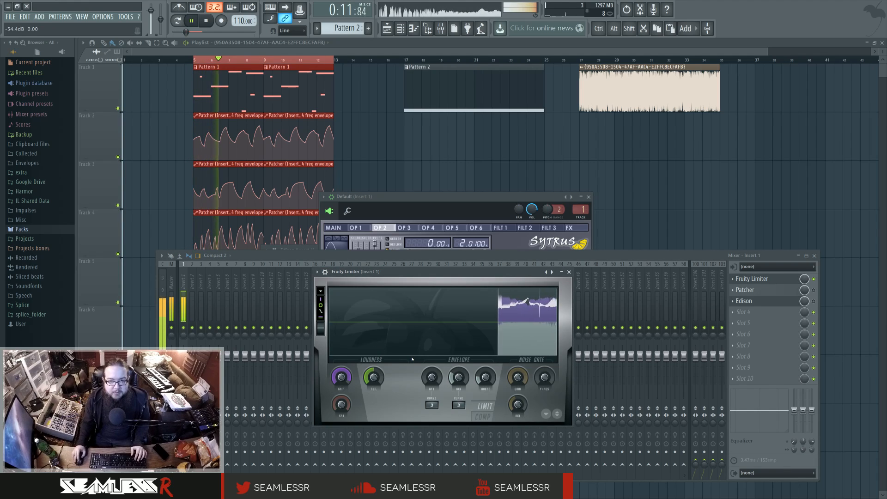
key(space)
Enable and open Patcher on Insert 1, and view the upper Param. EQ 2 fed by its input.
click(813, 290)
click(757, 290)
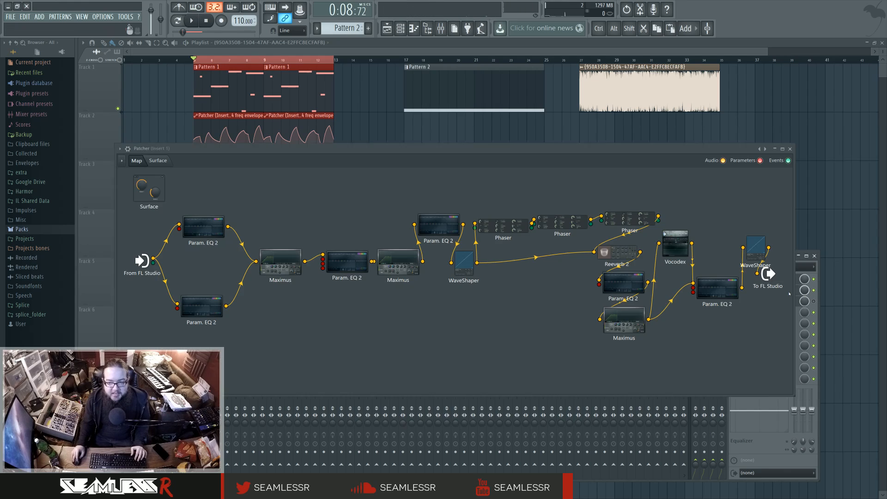
click(216, 226)
drag(388, 150, 415, 160)
click(367, 106)
Reposition the Patcher window and move the To FL Studio node well below the last WaveShaper.
drag(359, 162, 365, 243)
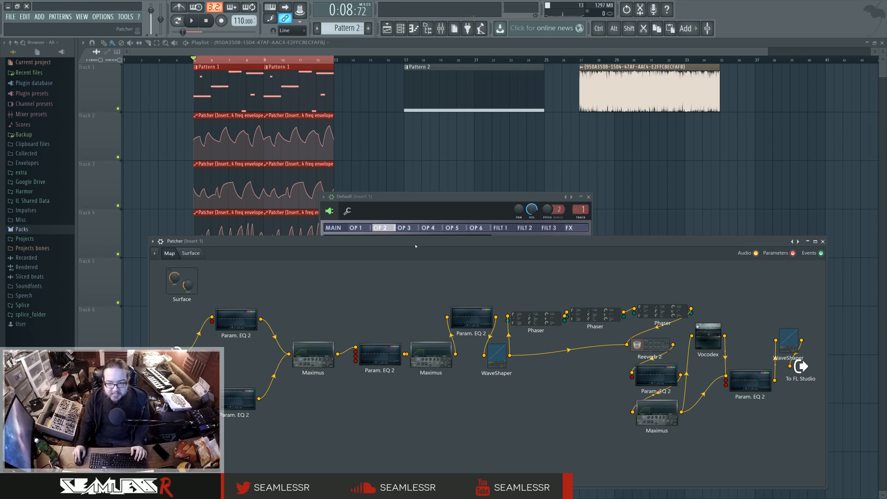
drag(415, 246, 418, 144)
drag(804, 265, 804, 354)
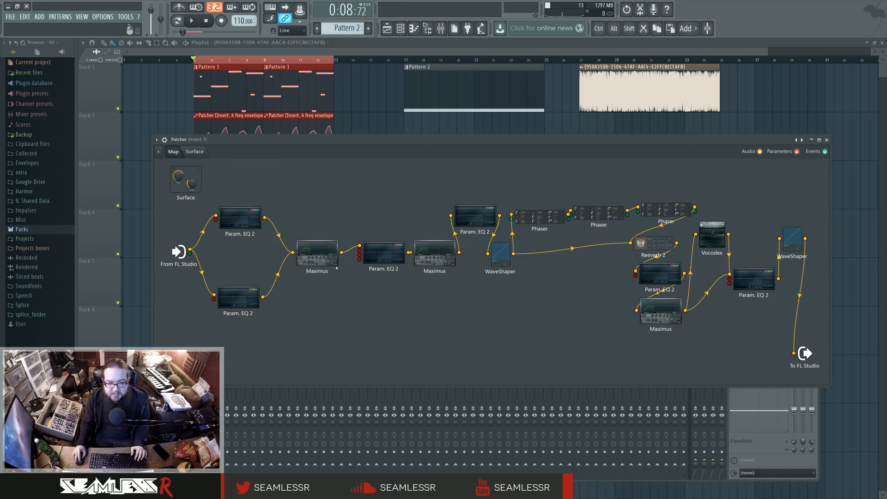
Route both input Param. EQ 2 modules directly to the To FL Studio output and audition the loop.
drag(292, 253, 794, 353)
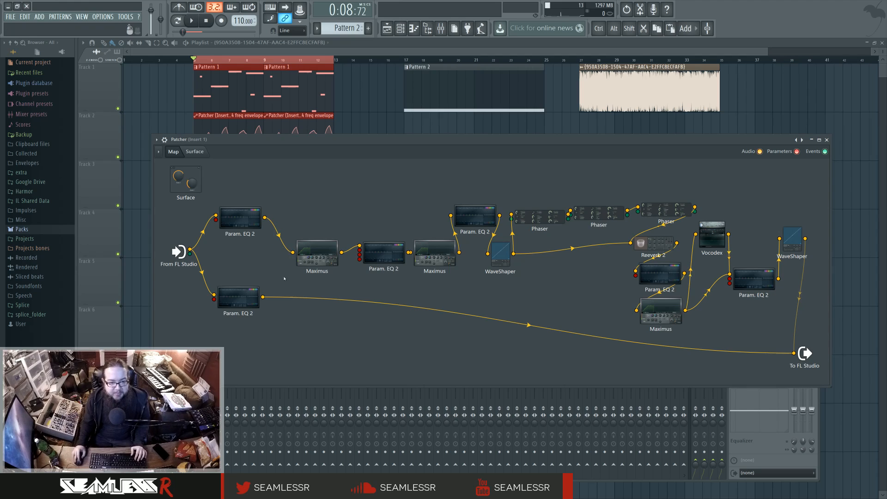
drag(264, 217, 793, 353)
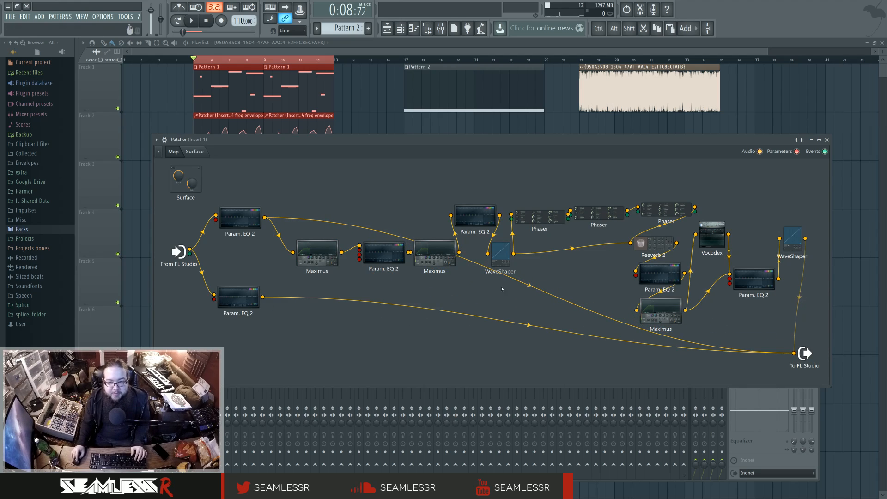
key(space)
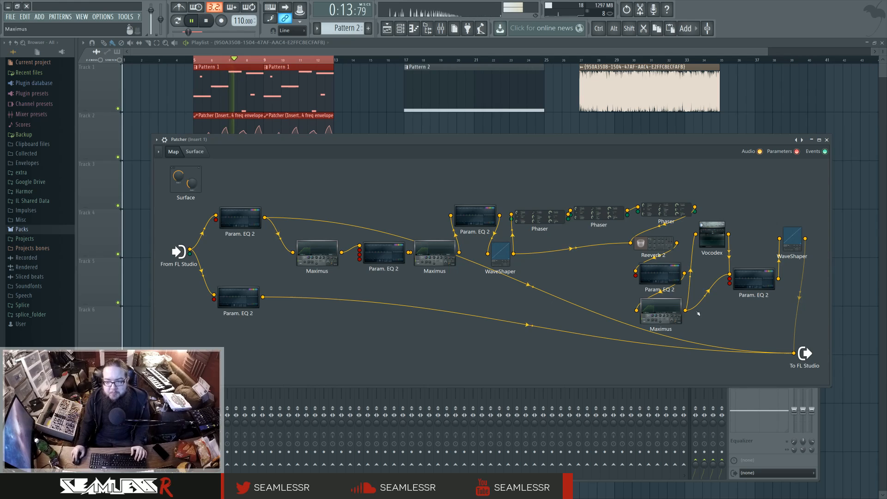
key(space)
Reconnect both input EQs to the first Maximus, make that Maximus the only feed of the To FL Studio output, and audition the loop.
click(792, 354)
click(793, 353)
click(793, 353)
drag(262, 297, 292, 252)
drag(458, 252, 793, 353)
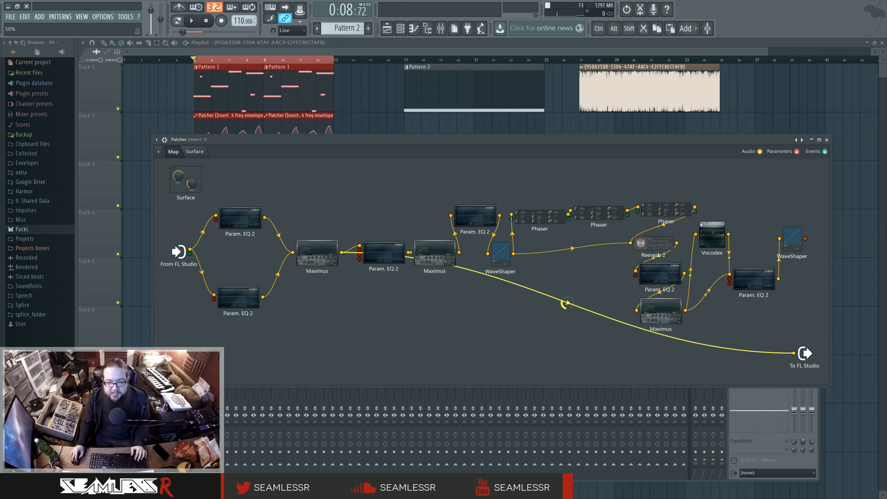
key(space)
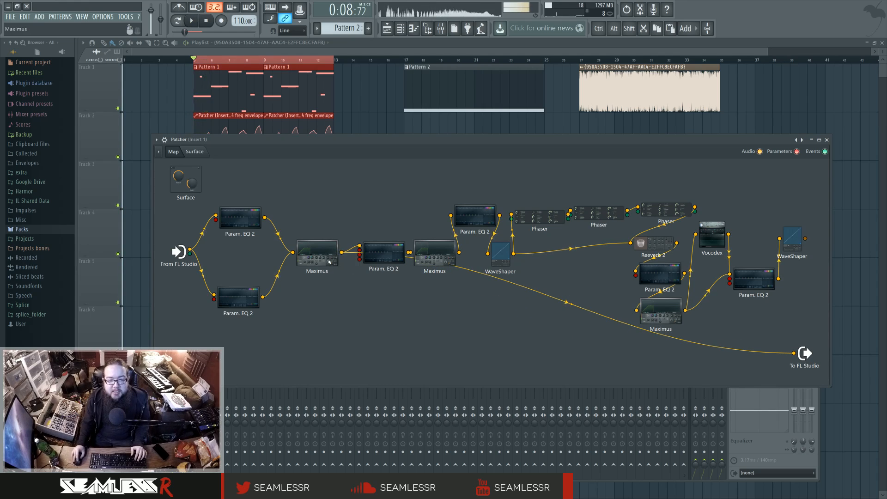
key(space)
Examine the master and low band settings of the first Maximus.
double_click(317, 253)
click(115, 253)
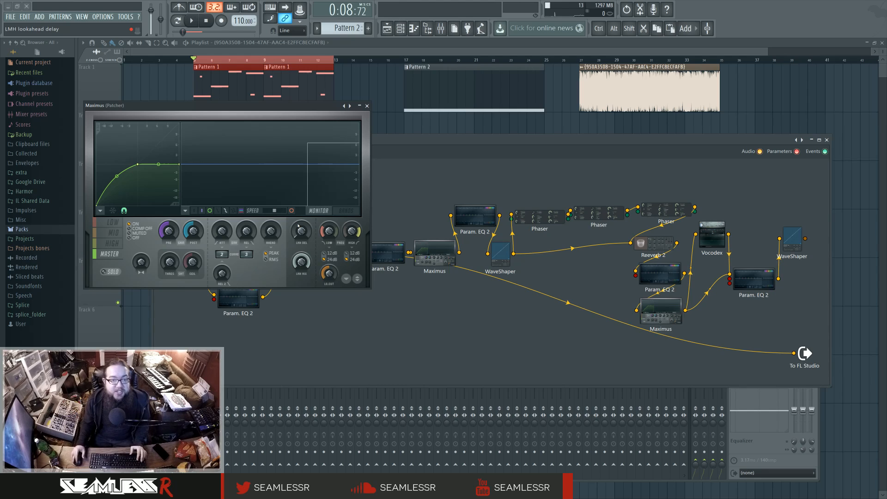
click(113, 244)
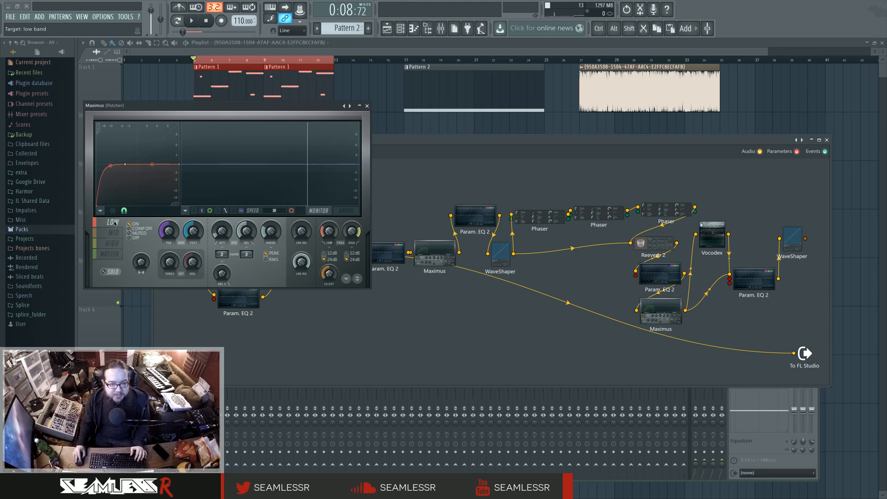
View the band-pass curve of an input Param. EQ 2, and audition the loop through the first Maximus.
click(232, 213)
click(232, 213)
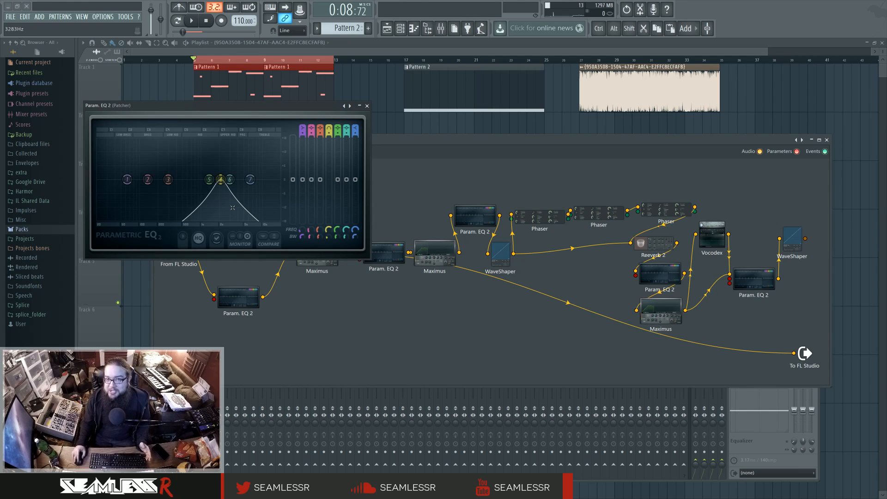
click(367, 106)
key(space)
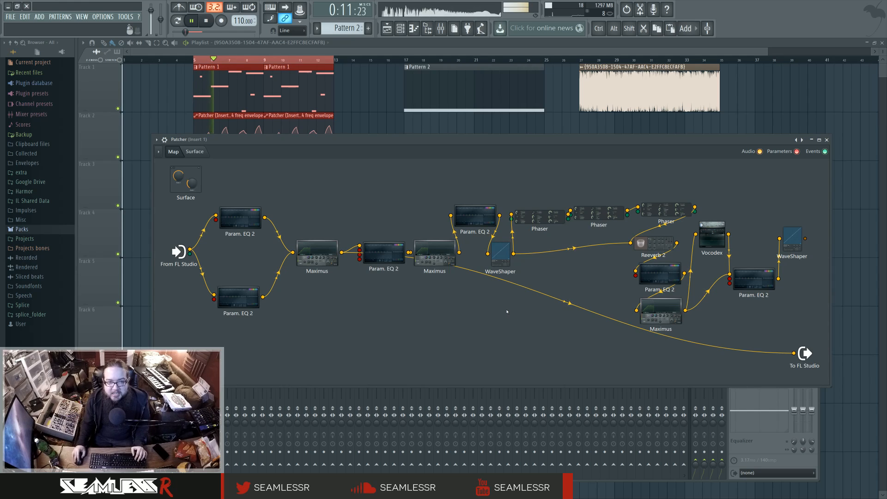
key(space)
Disconnect the first Maximus from the To FL Studio output and view the Param. EQ 2 that follows it.
drag(342, 252, 355, 292)
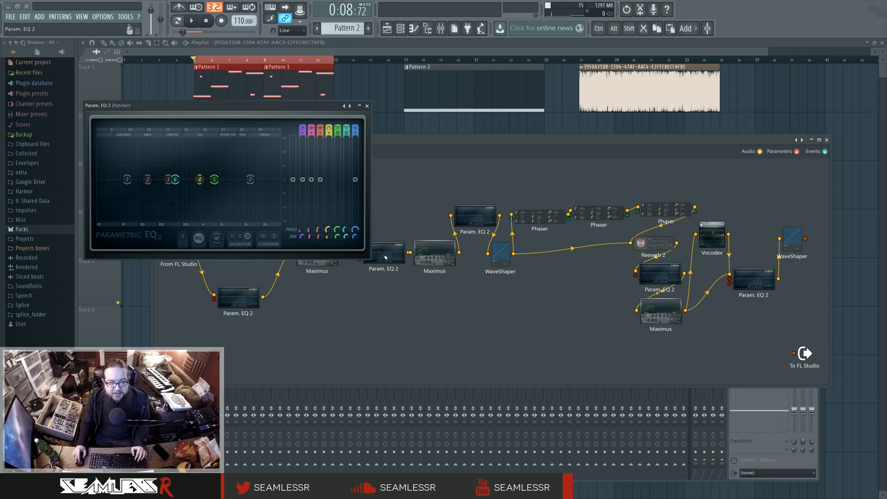
click(240, 217)
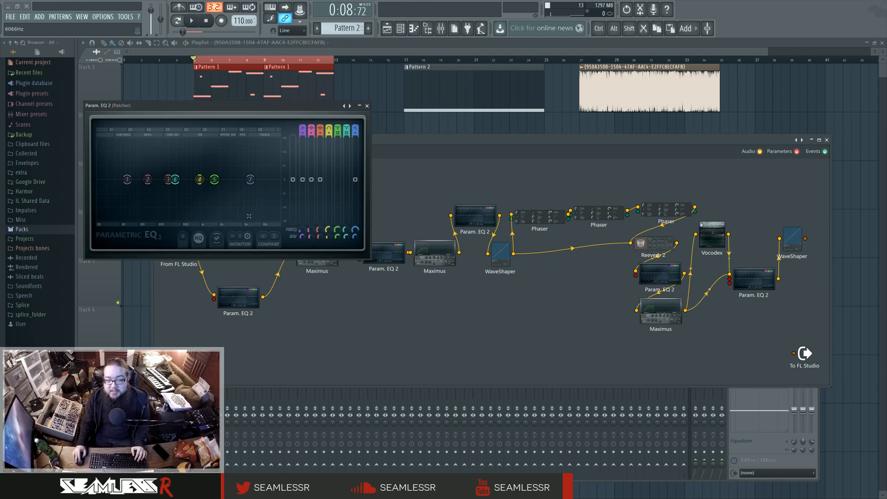
key(F12)
Reopen Insert 1's Patcher, route the Param. EQ 2 between the two Maximus modules to the output, and watch its curve during playback.
key(F9)
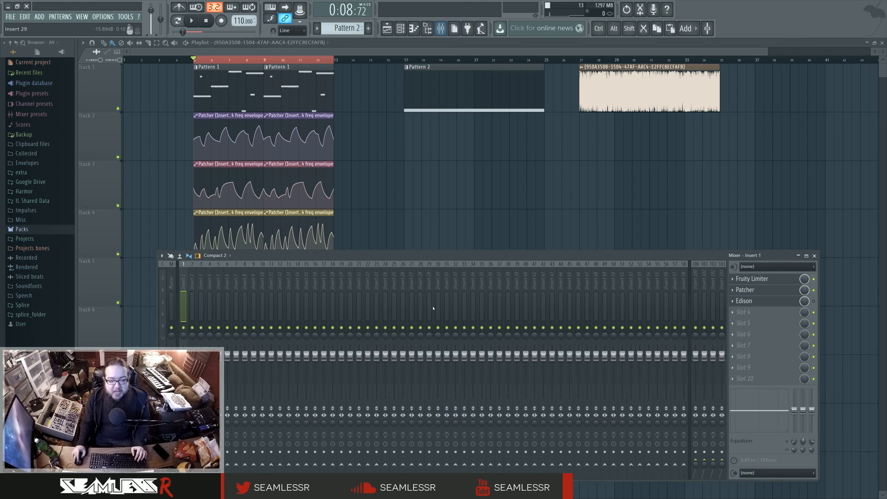
click(744, 289)
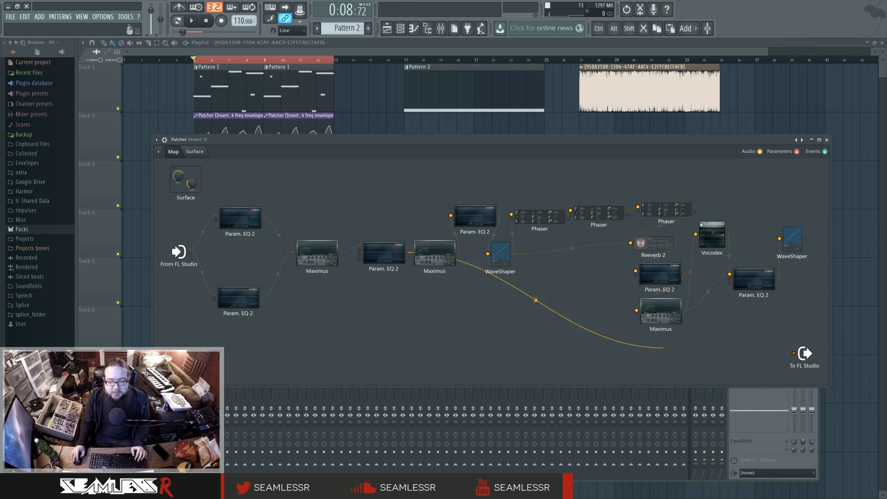
key(space)
click(391, 255)
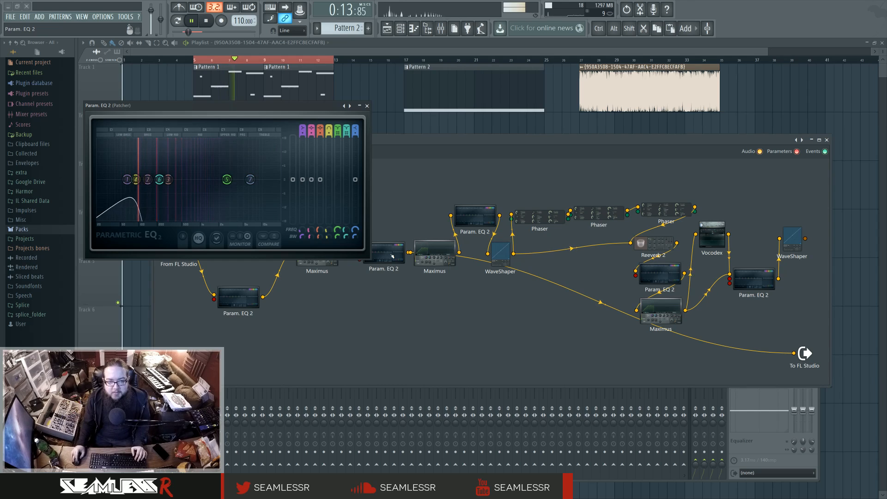
click(367, 106)
Move the Patcher and mixer windows aside to examine the Patcher automation clips during playback, and bring Patcher back.
drag(369, 139, 405, 318)
drag(391, 256, 457, 350)
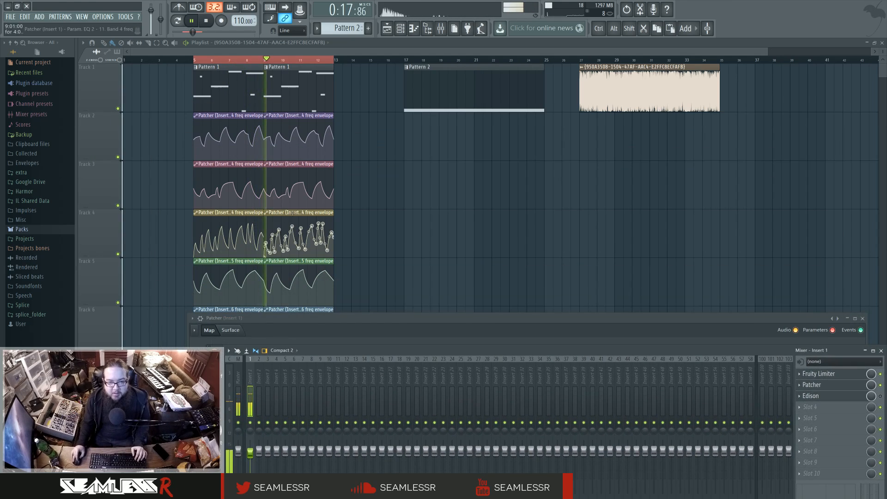
click(314, 322)
drag(314, 321, 193, 106)
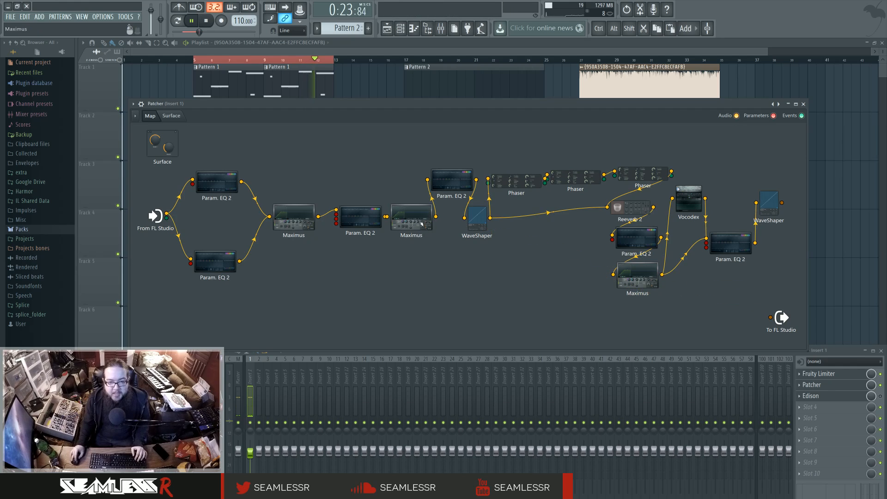
Route the second Maximus to the To FL Studio output and audition the loop.
key(space)
drag(435, 216, 770, 317)
key(space)
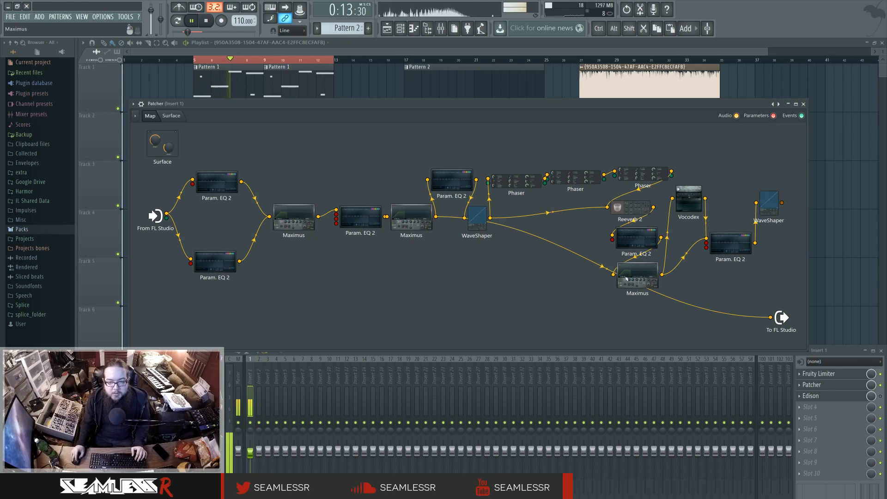
key(space)
View the Param. EQ 2 ahead of the first WaveShaper, and route that WaveShaper to the output in place of the second Maximus.
drag(770, 317, 708, 330)
double_click(452, 183)
click(367, 106)
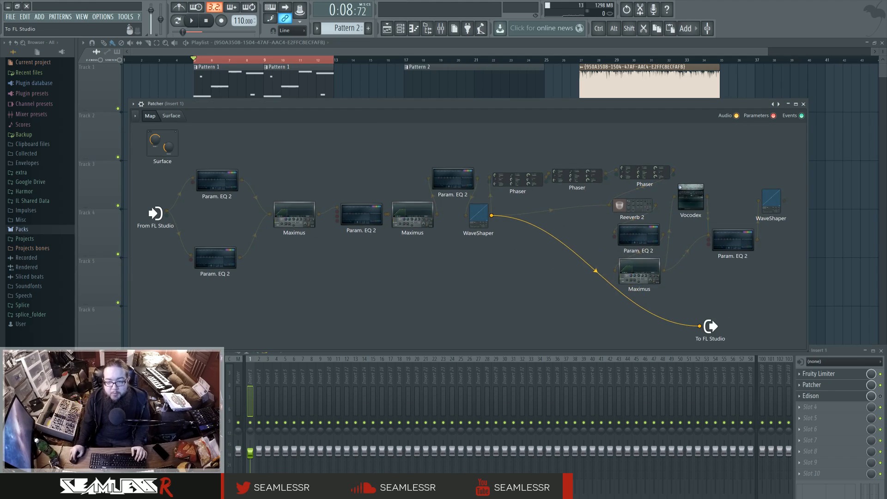
Compare a Param. EQ 2's midrange cut with its flat spare state while the loop plays.
key(space)
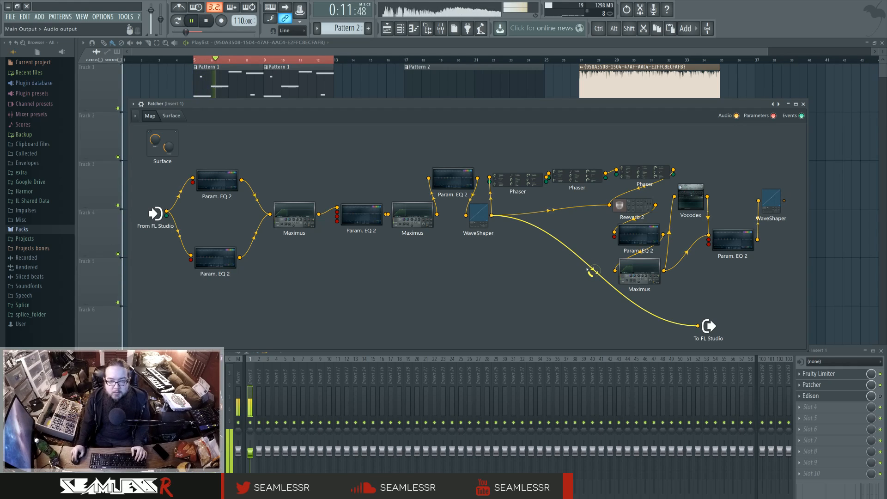
double_click(217, 180)
click(276, 237)
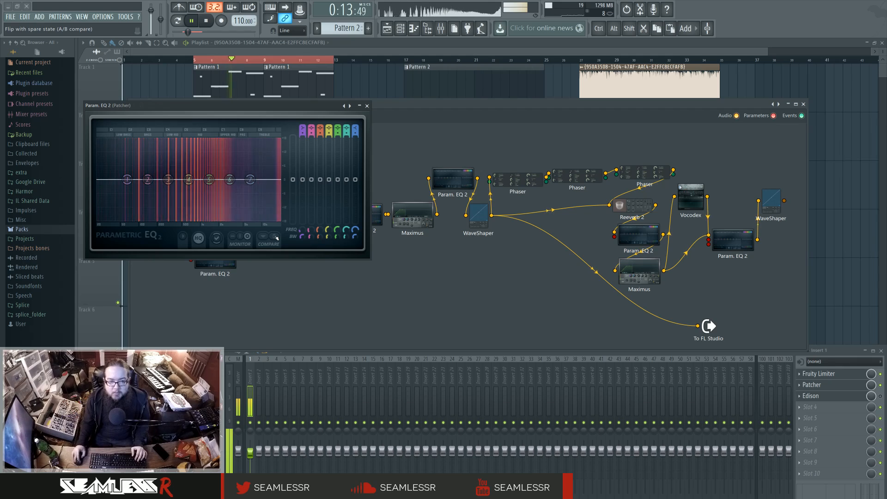
click(277, 237)
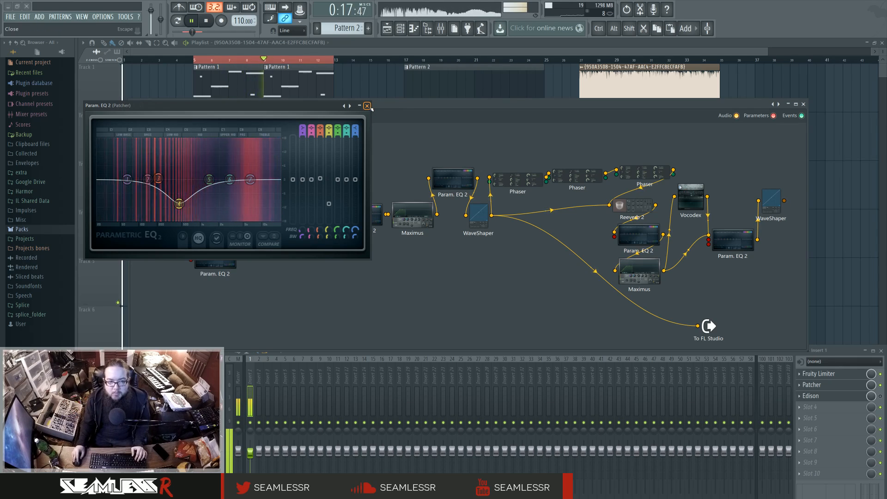
key(Escape)
click(206, 20)
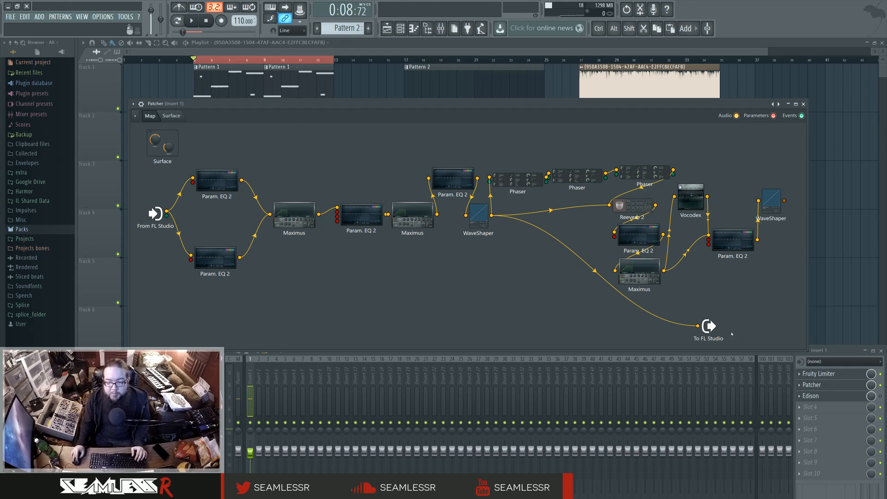
Shift the Reeverb 2 node slightly, and route both the last Phaser and the first WaveShaper to the To FL Studio output.
click(580, 261)
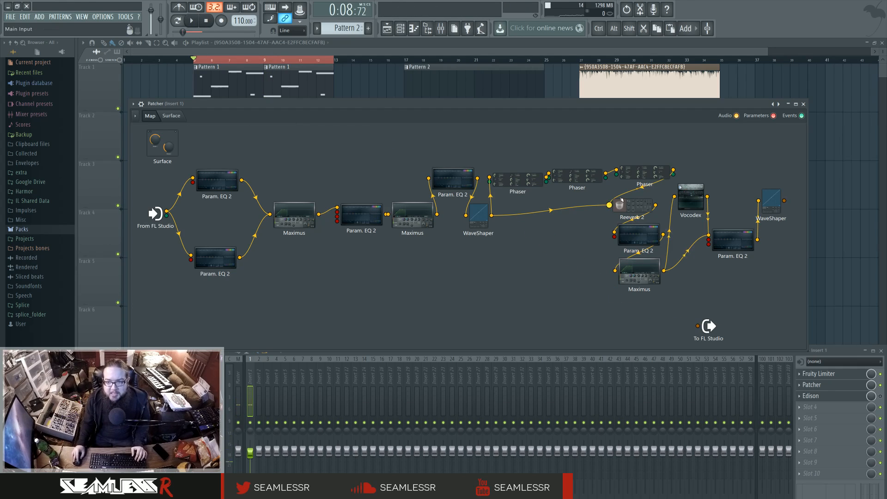
drag(628, 208, 627, 215)
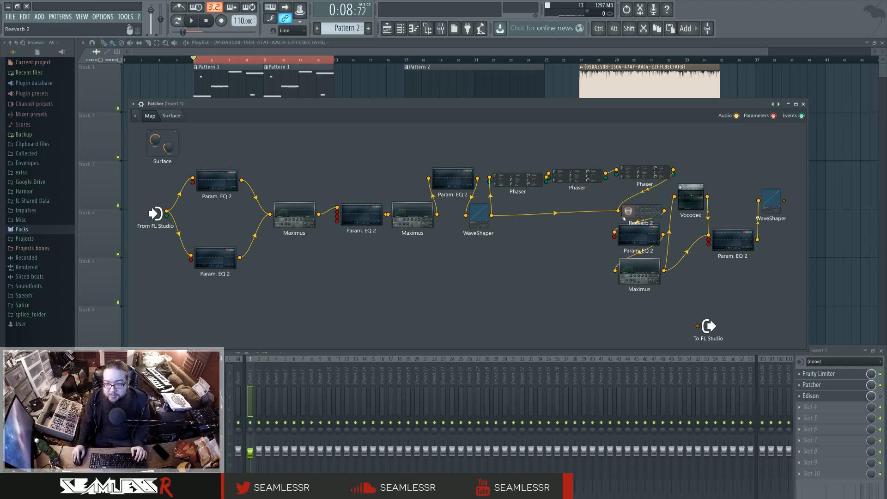
drag(674, 170, 698, 325)
drag(491, 215, 704, 328)
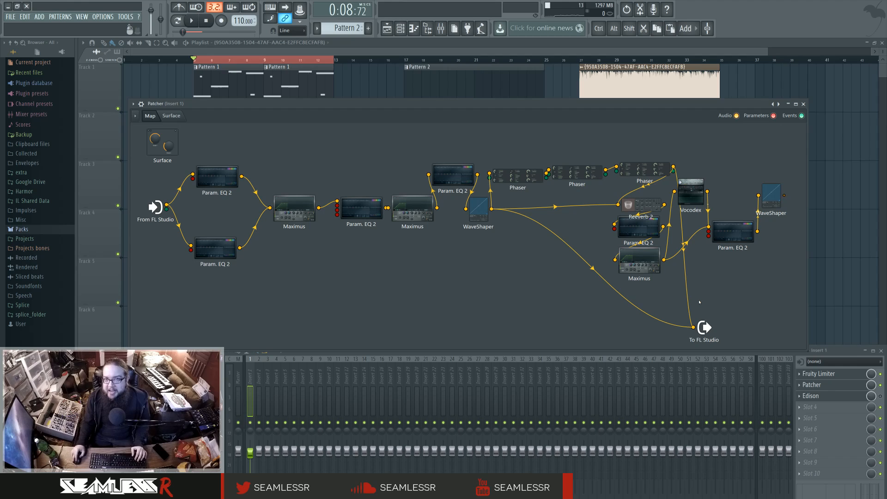
View the first Phaser's settings and audition the phasers in parallel with the WaveShaper.
double_click(515, 179)
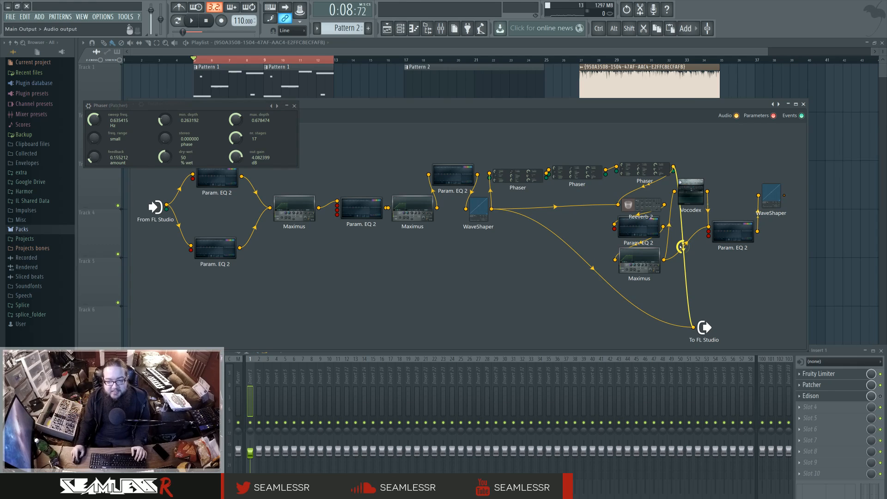
key(space)
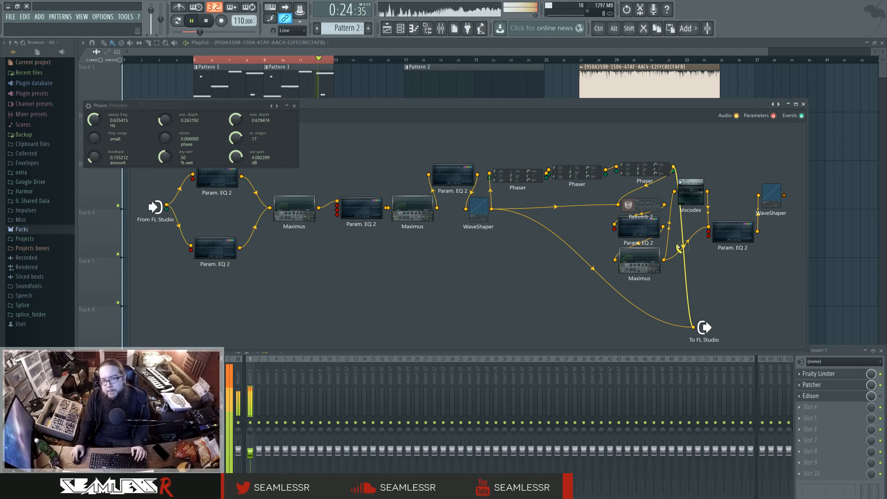
key(space)
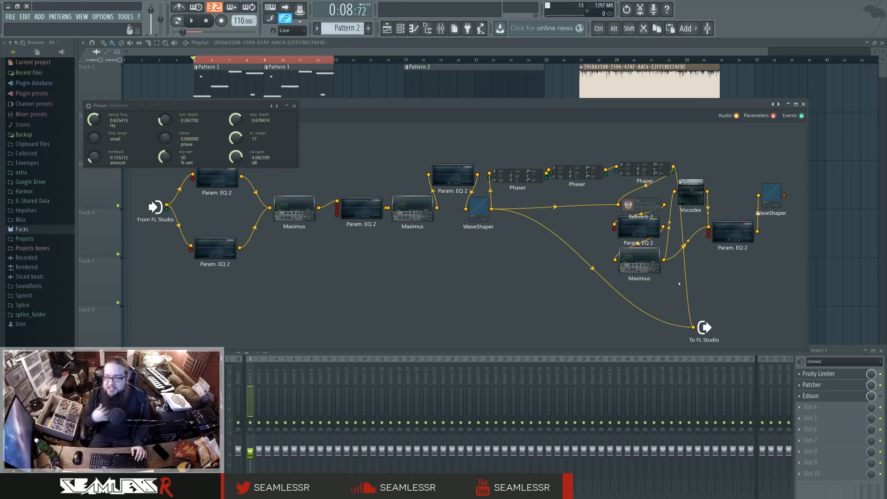
Disconnect both feeds from the To FL Studio output and move its node below the last WaveShaper.
drag(693, 327, 656, 306)
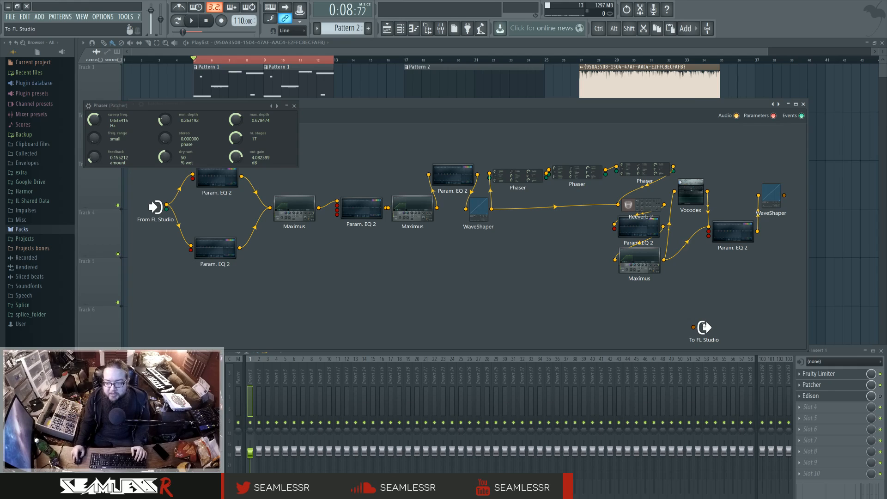
drag(707, 327, 768, 316)
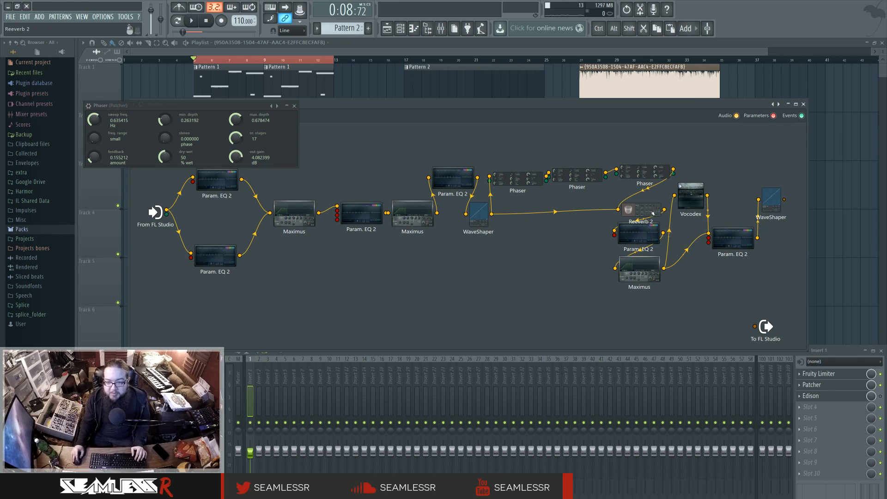
View the Param. EQ 2 and Maximus following the Reeverb 2, and route that Maximus to the To FL Studio output.
click(642, 236)
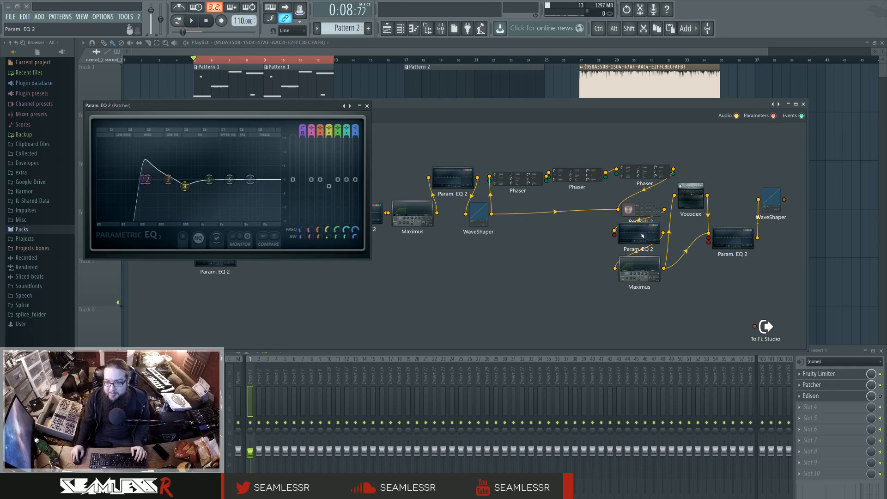
click(656, 273)
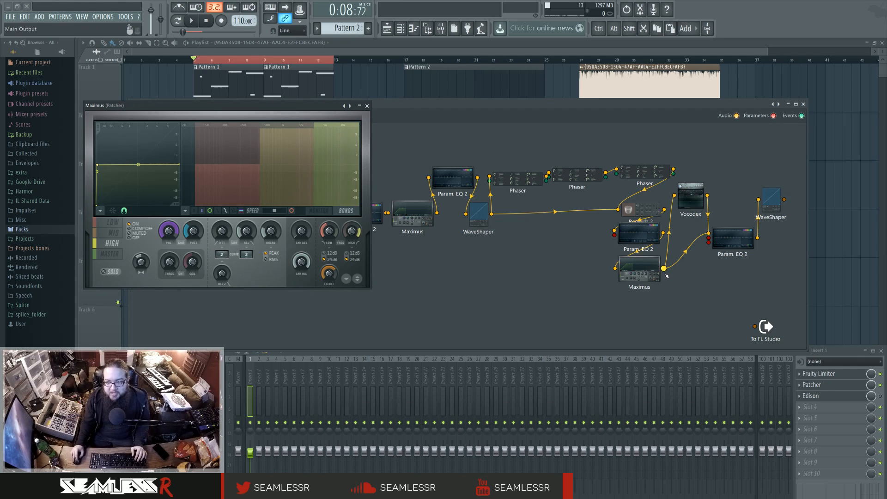
drag(664, 268, 754, 327)
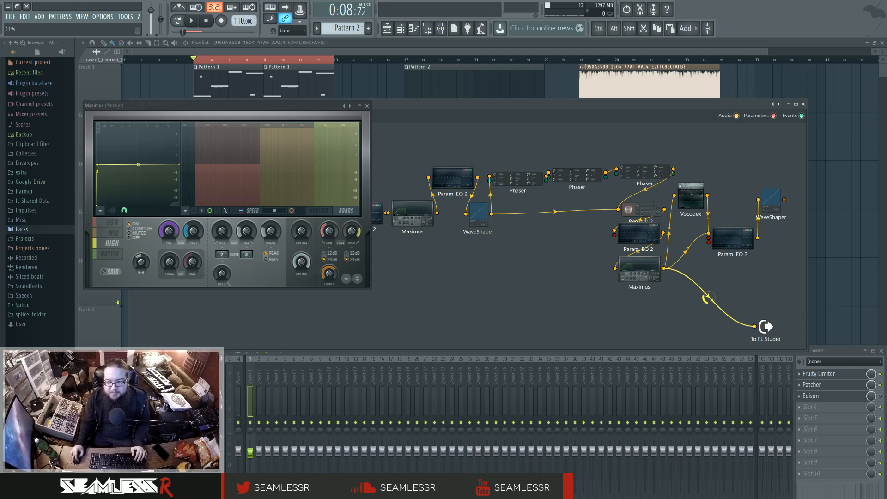
Review the low, mid, high and master band curves of the Maximus placed after the reverb.
click(114, 233)
click(114, 223)
click(114, 233)
click(117, 243)
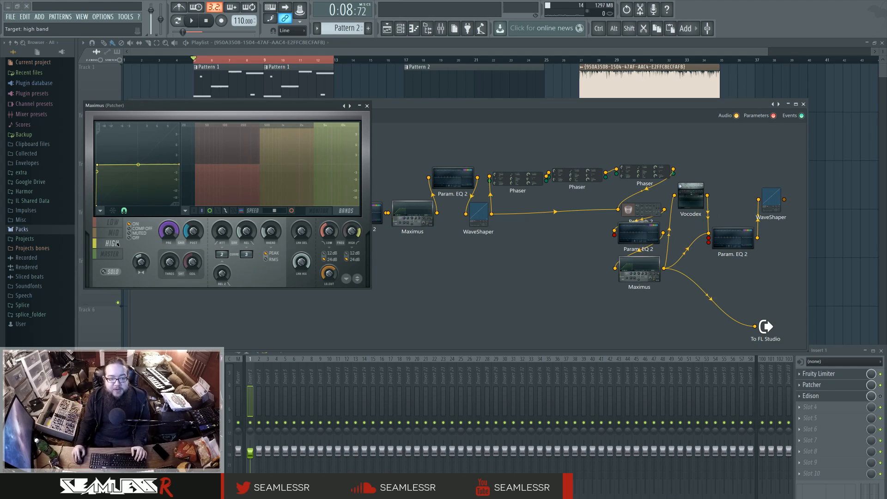
click(118, 254)
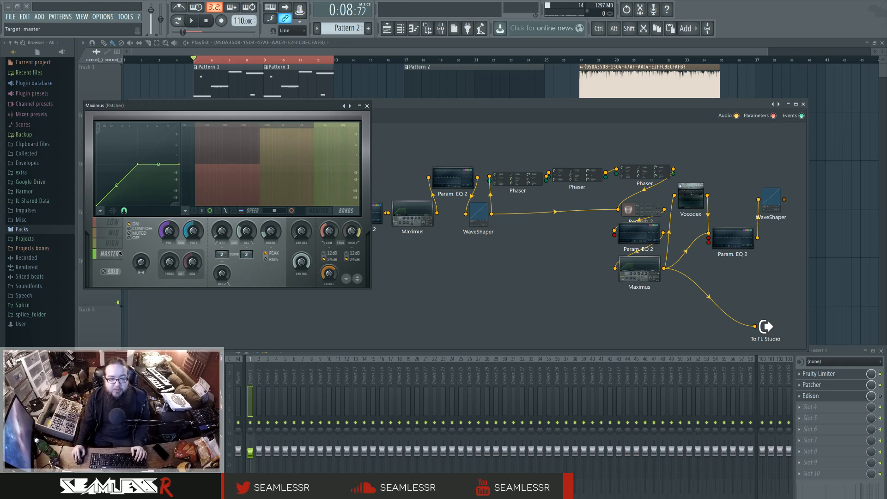
Audition the loop up to the last Maximus, and disconnect it from the To FL Studio output.
click(368, 105)
key(space)
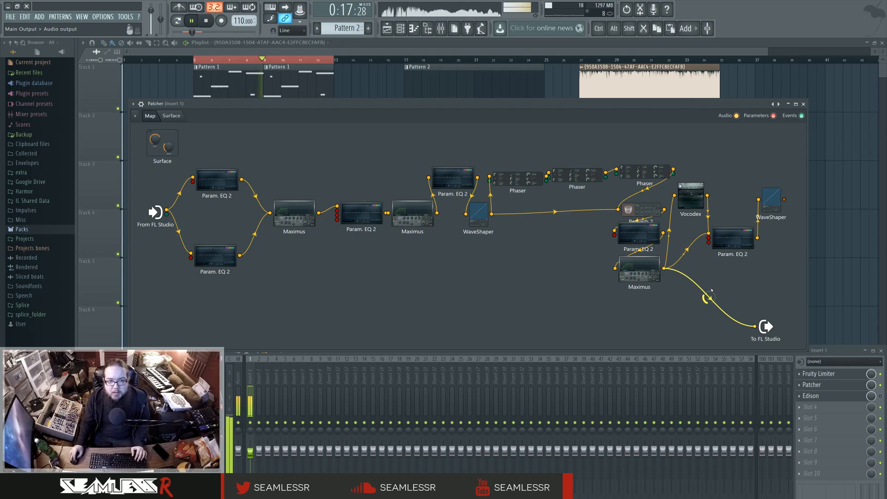
key(space)
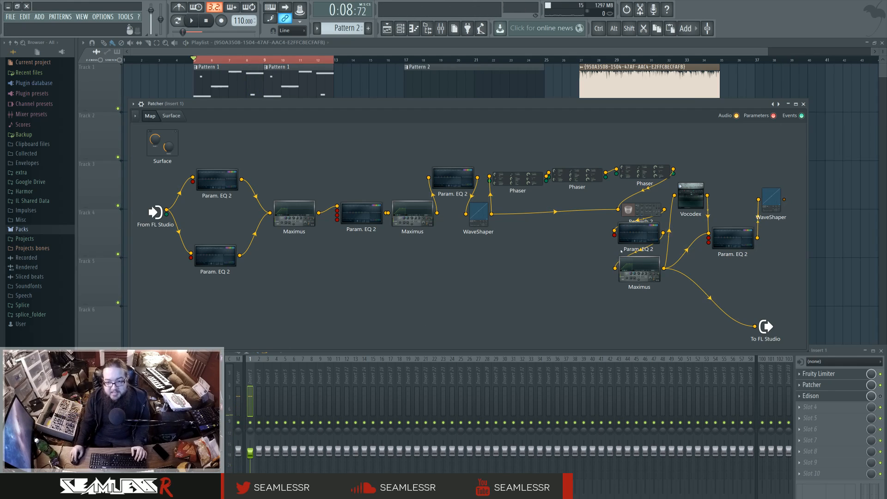
drag(755, 326, 663, 268)
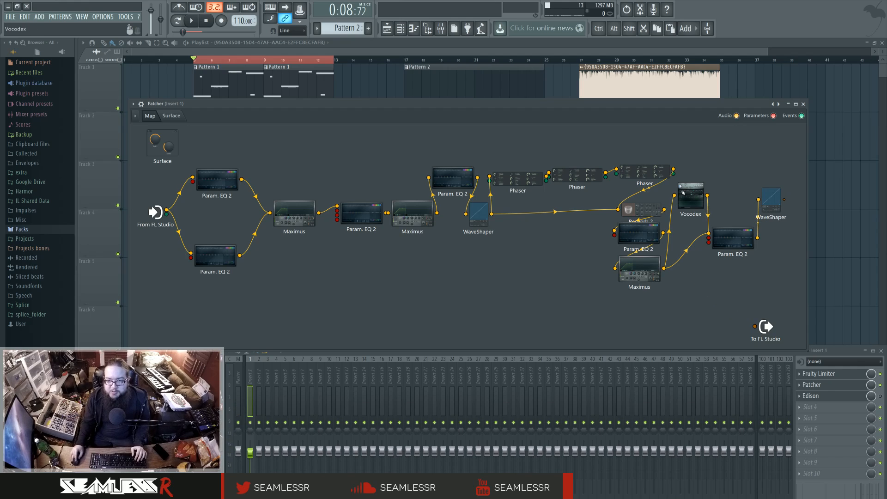
Mute the link from the last Maximus to the final Param. EQ 2, and audition the Vocodex routed straight to To FL Studio.
drag(699, 241, 700, 229)
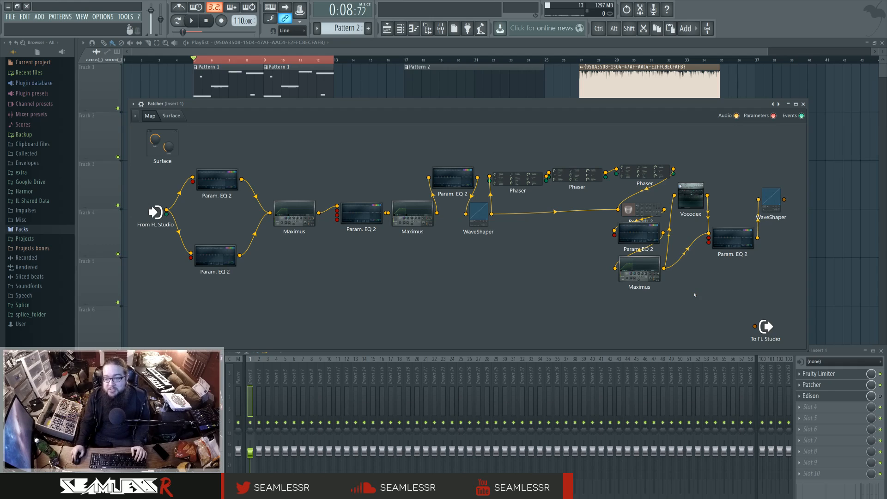
click(685, 252)
drag(708, 196, 780, 161)
key(space)
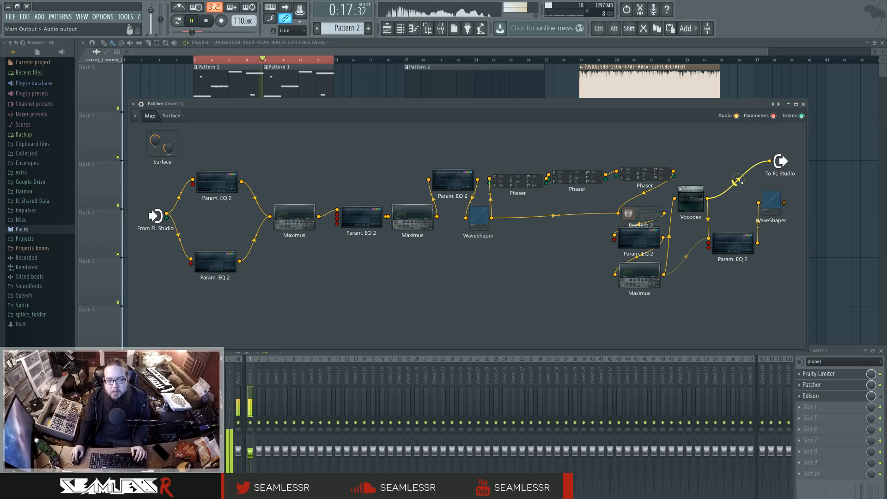
key(space)
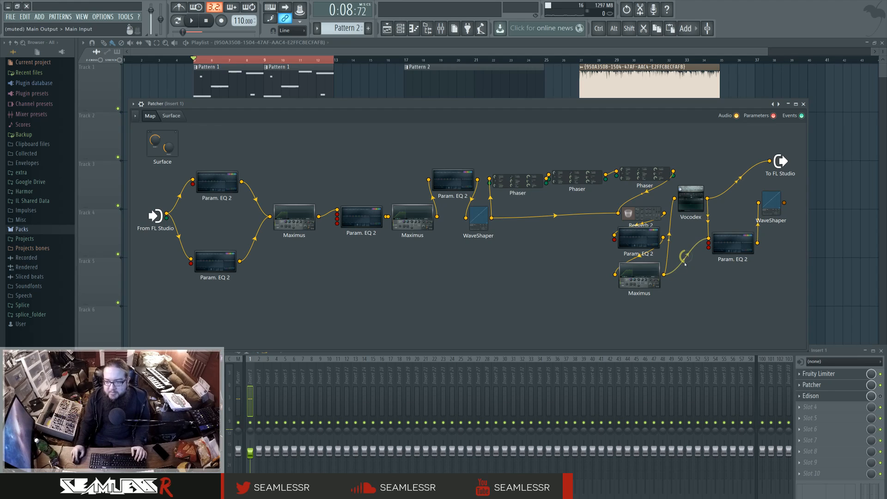
Disconnect the Vocodex from the To FL Studio output and route the last WaveShaper to it instead.
drag(769, 161, 749, 187)
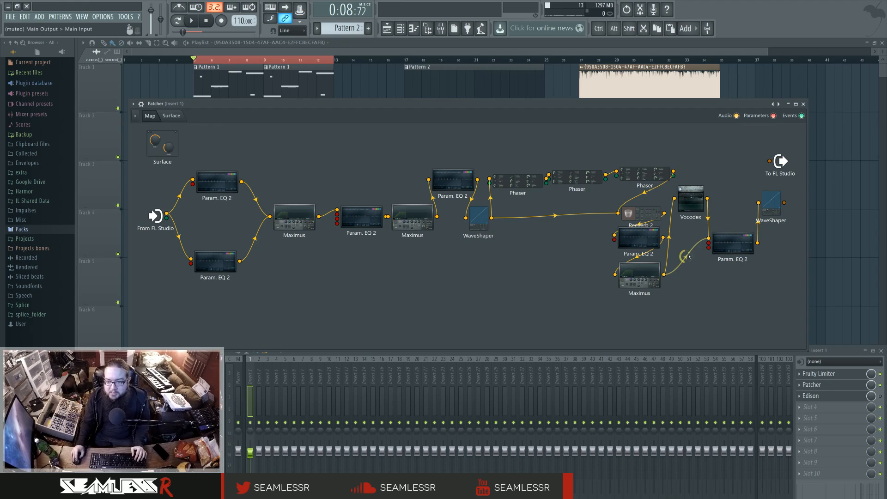
double_click(736, 247)
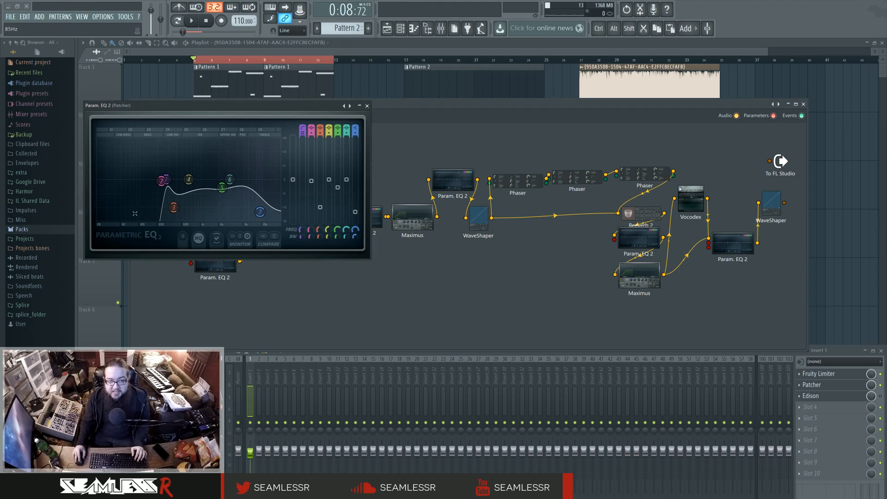
drag(783, 203, 769, 161)
View the final WaveShaper and the Param. EQ 2 before it during playback, along with the EQ's Band 1 freq automation clips.
double_click(733, 204)
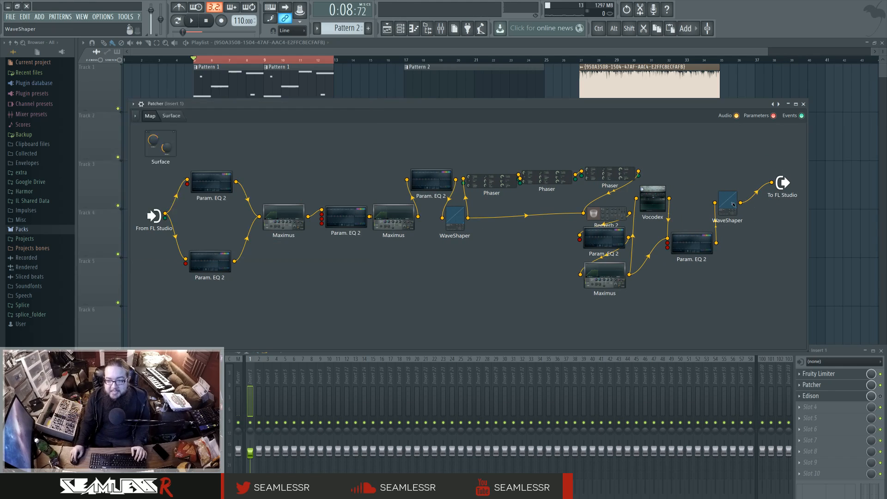
key(space)
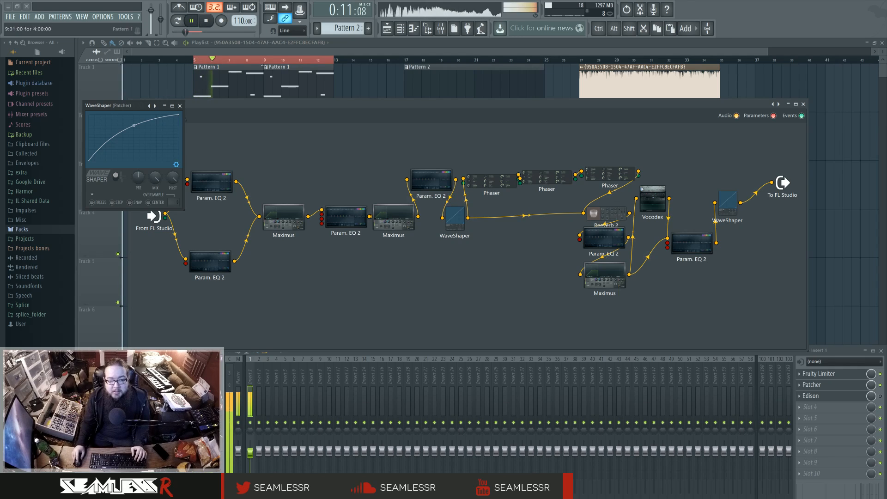
double_click(690, 243)
drag(121, 179, 138, 179)
click(208, 383)
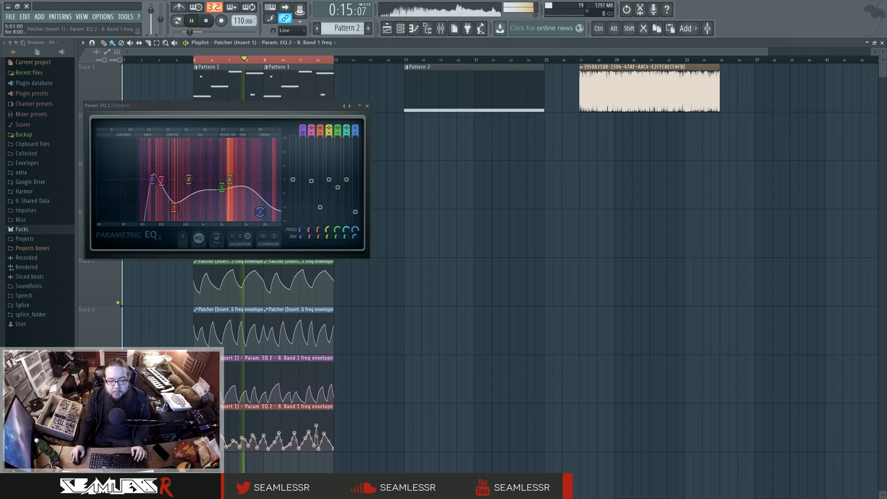
Close the EQ, return to the Patcher map on Insert 1 with the full chain playing, and stop playback.
key(F9)
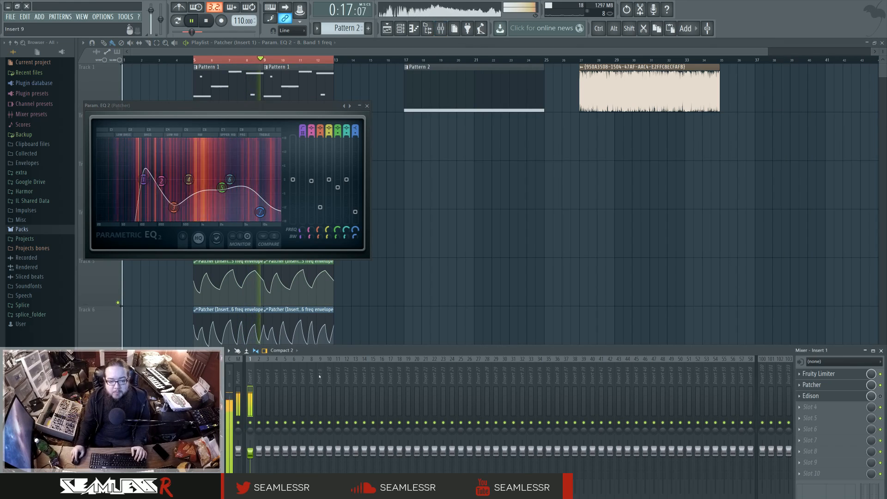
click(367, 106)
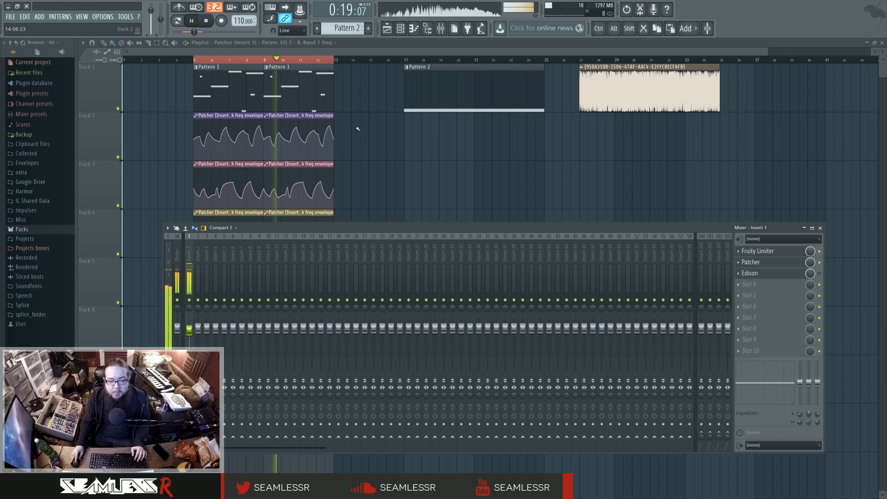
click(751, 262)
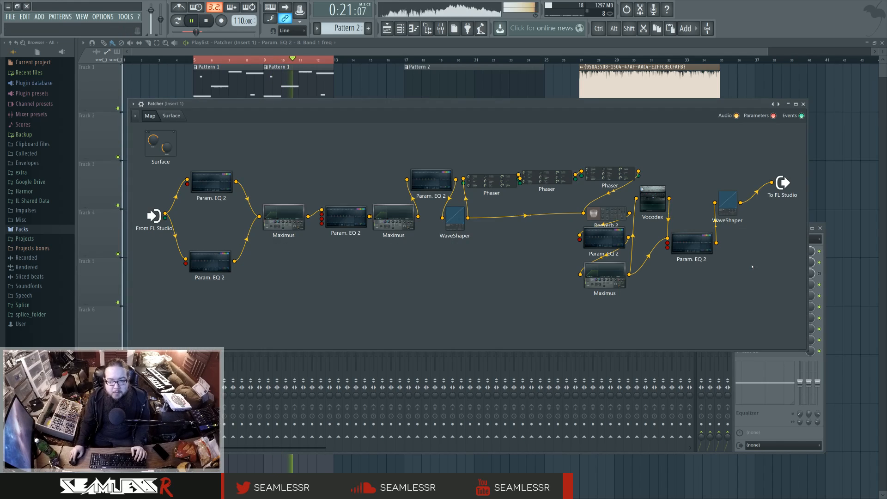
click(207, 23)
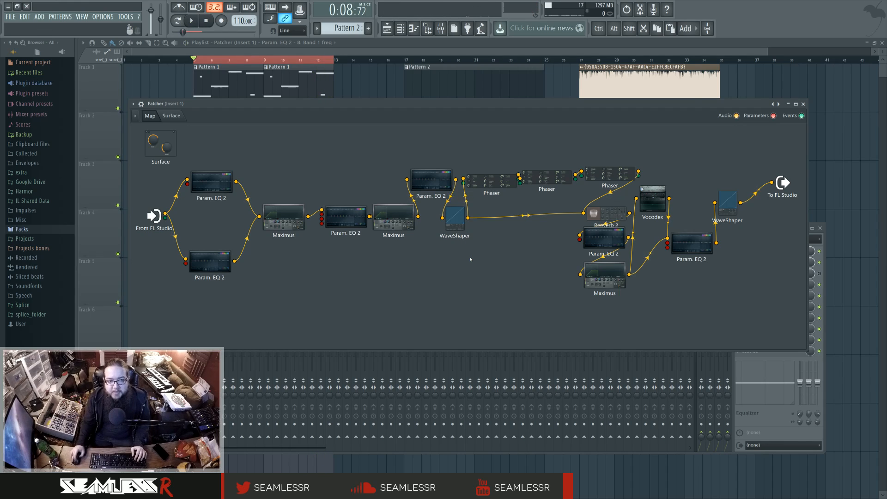
Look over the playlist's pattern and automation clips, and open Edison on Insert 1 to view the recorded bass.
click(289, 466)
drag(359, 340, 186, 148)
drag(374, 430, 250, 379)
ctrl+click(357, 381)
click(440, 28)
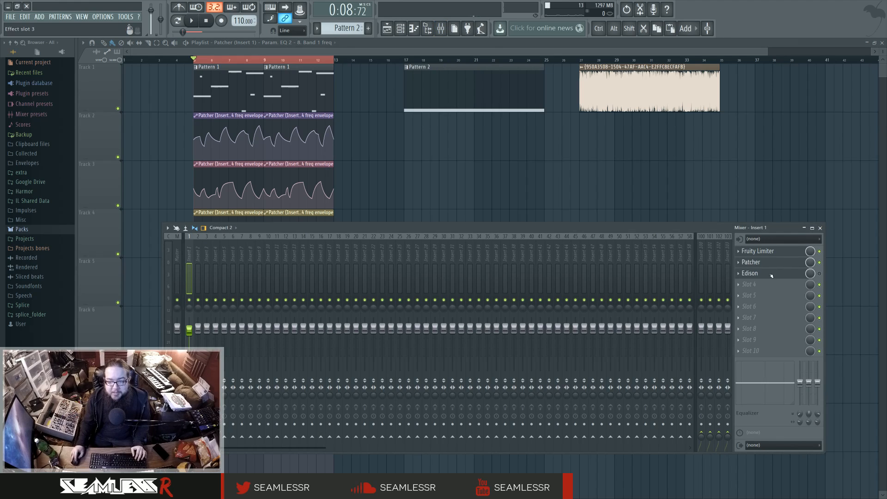
click(769, 274)
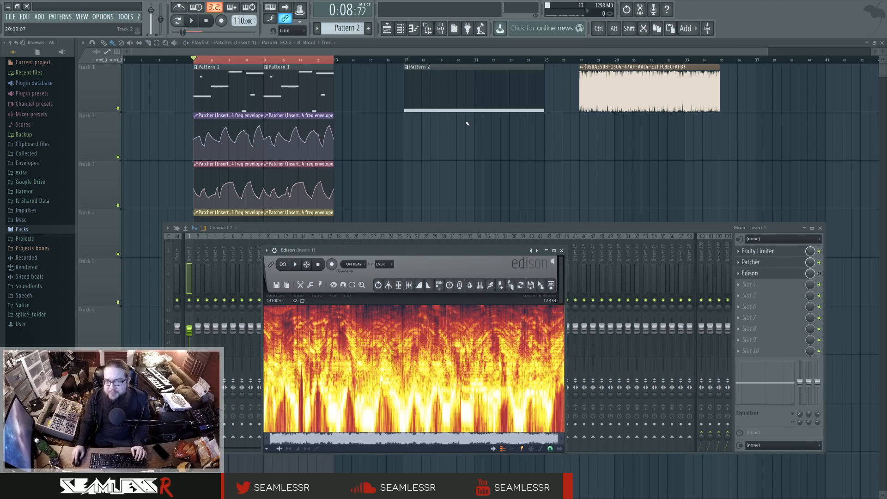
Set the playlist time selection over Pattern 2, from bar 17 to bar 25, and open the Harmor instrument.
key(F12)
drag(404, 61, 544, 60)
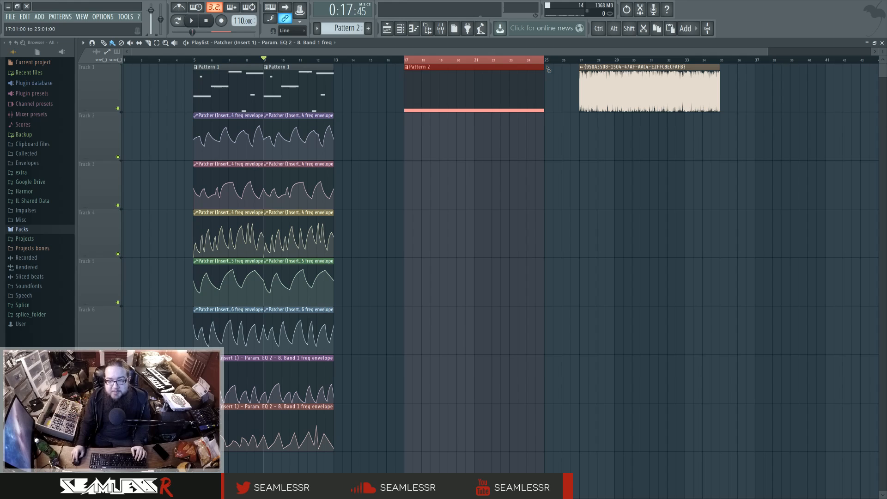
click(401, 28)
click(392, 312)
click(401, 349)
click(396, 392)
Audition Pattern 2 through Harmor with its window moved into view.
key(space)
drag(484, 129, 468, 126)
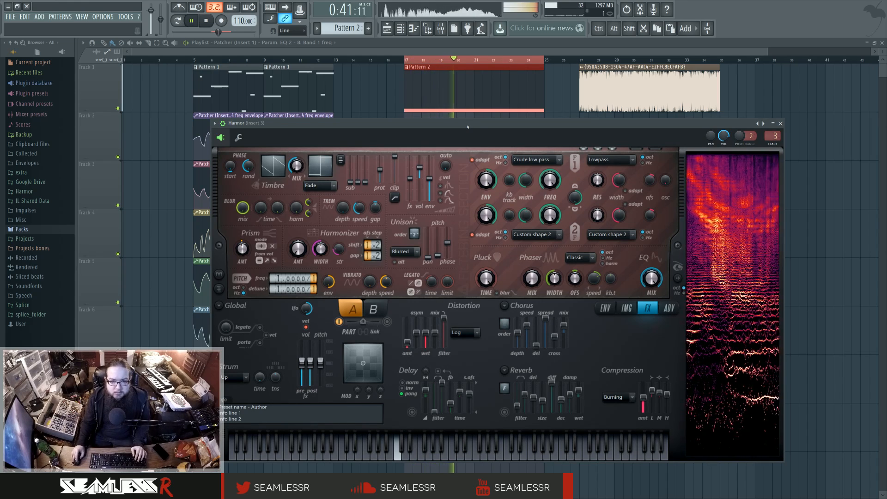
key(space)
Show Harmor's image resynthesis settings and audition Pattern 2 with the sharp control at 0% and raised.
click(626, 307)
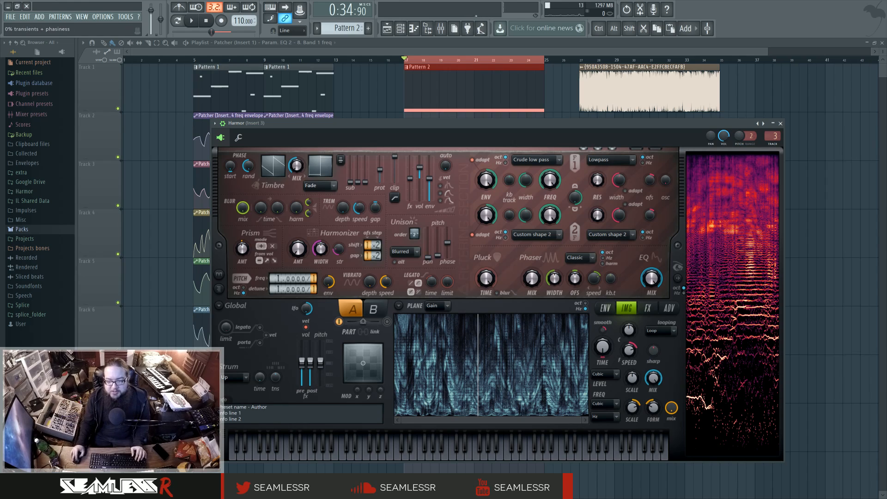
key(space)
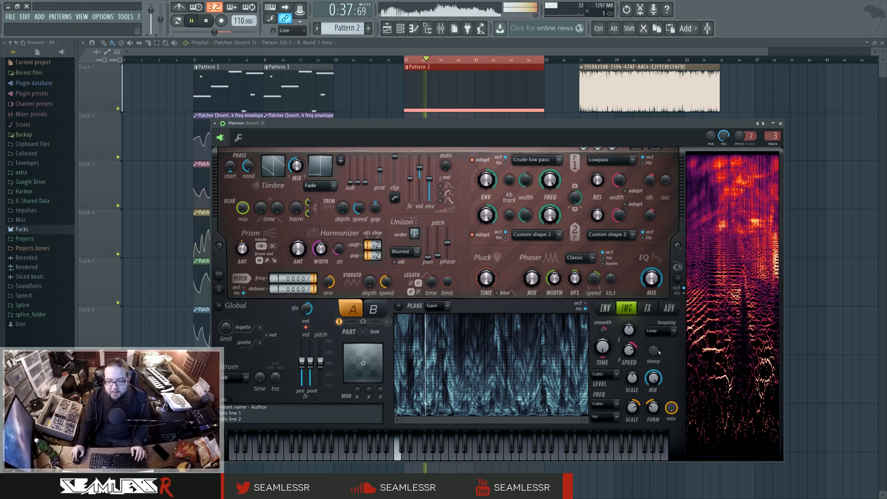
key(space)
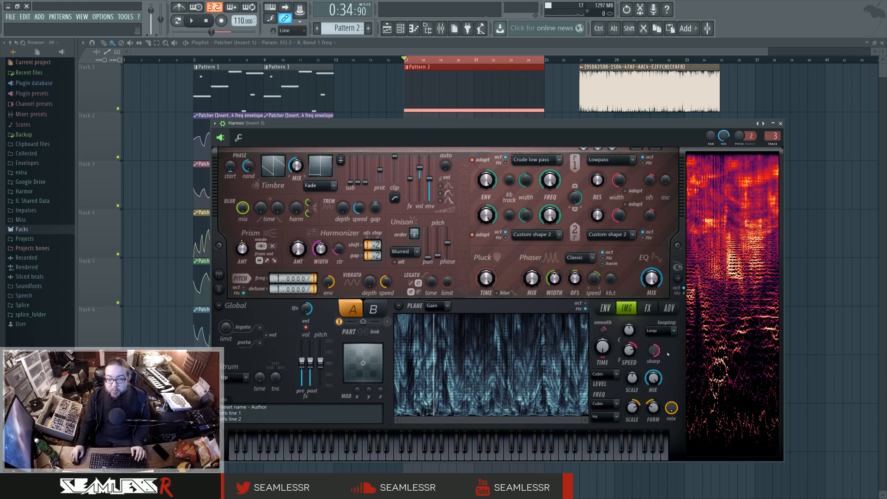
key(space)
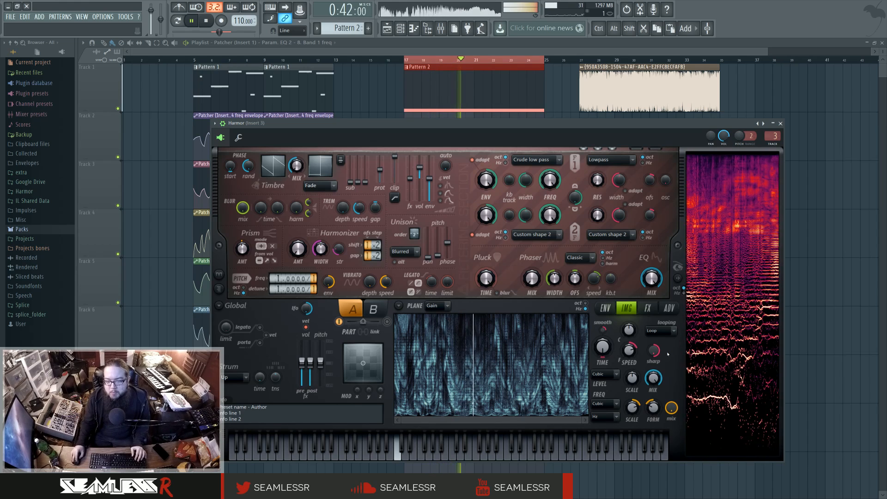
key(space)
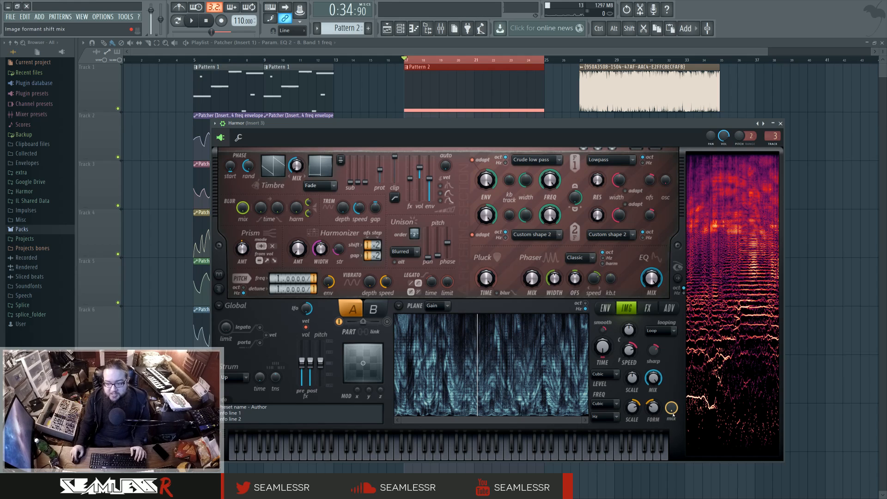
Compare Pattern 2 with Harmor's image formant shift mix lowered and at full.
key(space)
key(space)
drag(673, 411, 673, 444)
key(space)
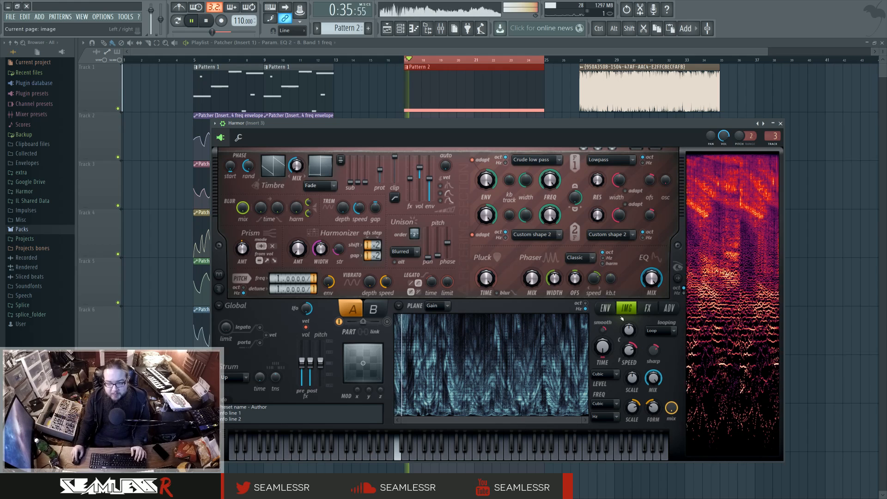
key(space)
Examine Harmor's Image formant mutation envelope at different vertical scales, and the related formant shift control in the image settings.
click(605, 308)
click(473, 307)
click(577, 300)
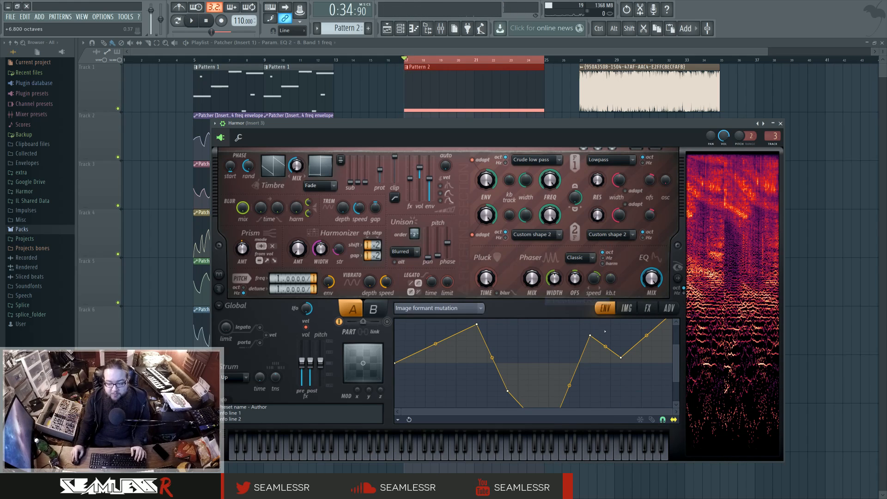
drag(676, 381, 677, 406)
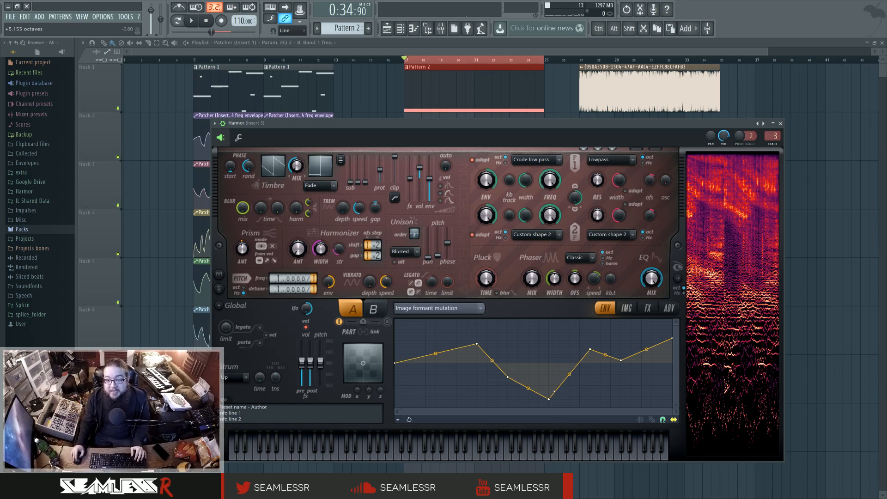
click(625, 309)
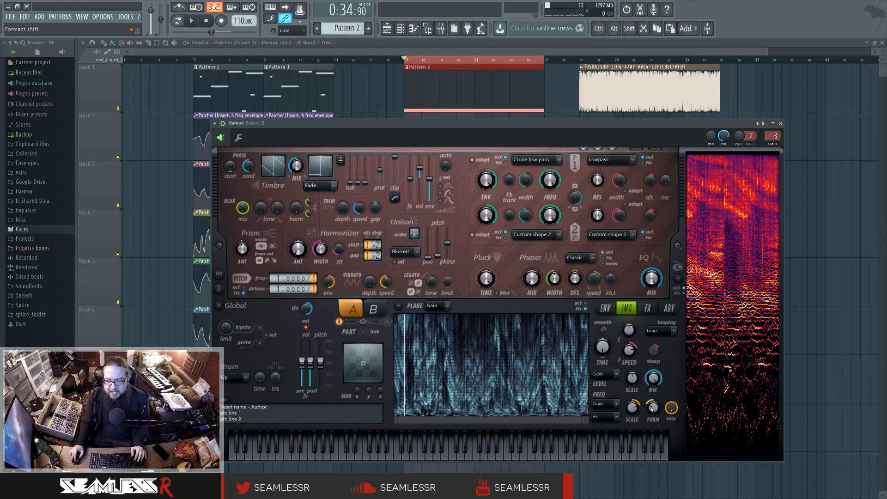
Show the envelope of Harmor's Harmonic unison pitch articulator.
click(605, 308)
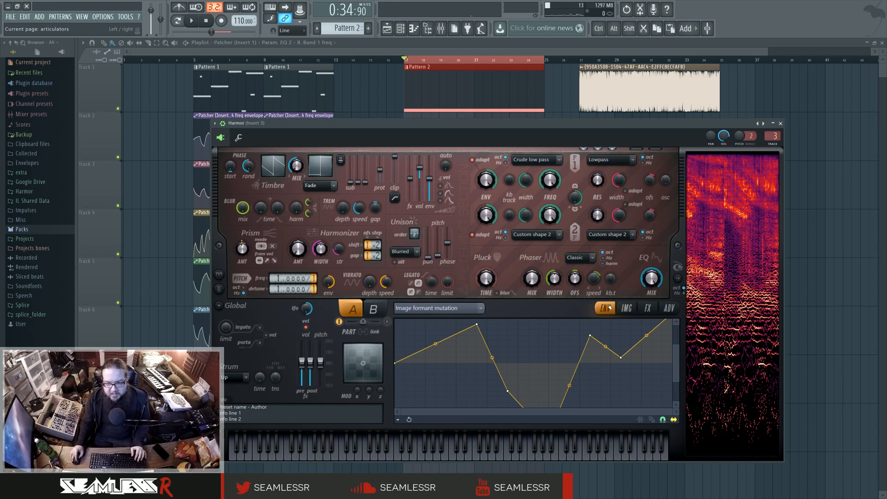
click(439, 307)
click(567, 287)
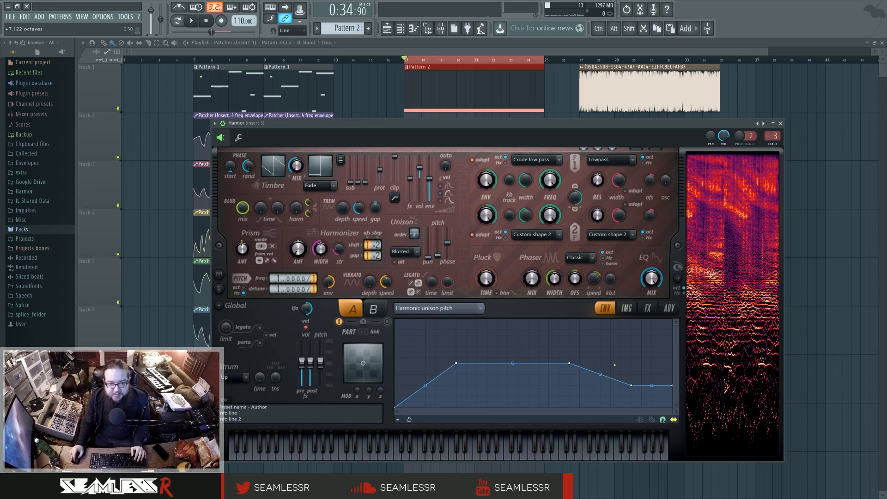
Show Harmor's effects settings and bring up the Harmonic randomness and Harmonic protection envelopes.
click(647, 309)
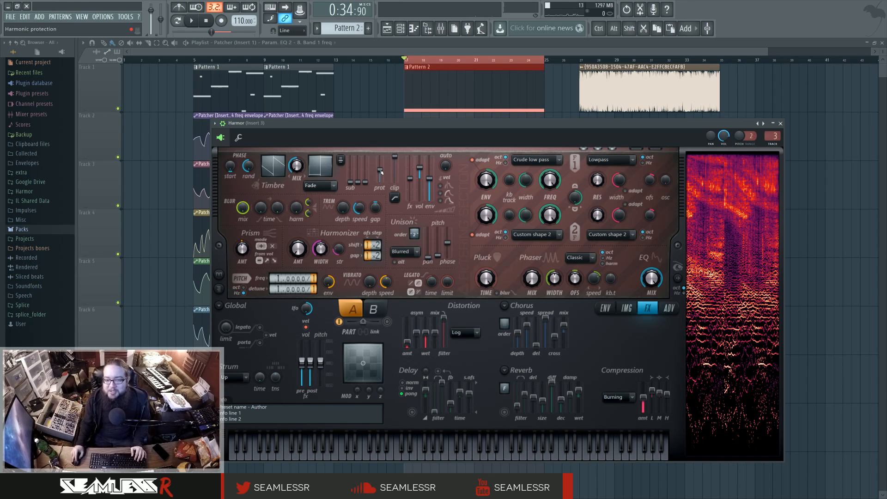
click(600, 309)
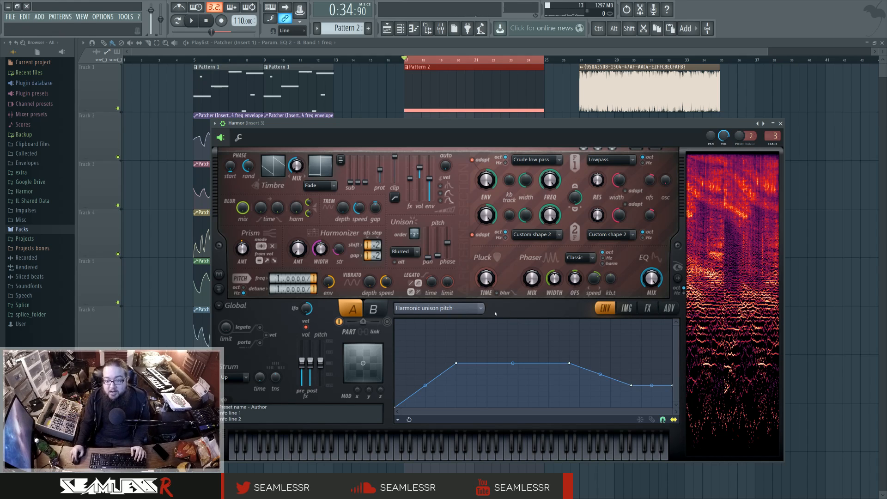
click(480, 308)
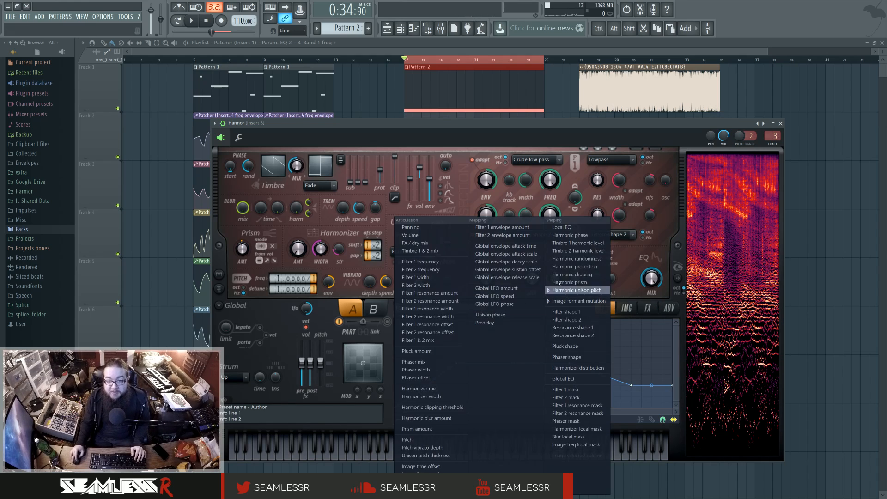
click(599, 259)
click(479, 308)
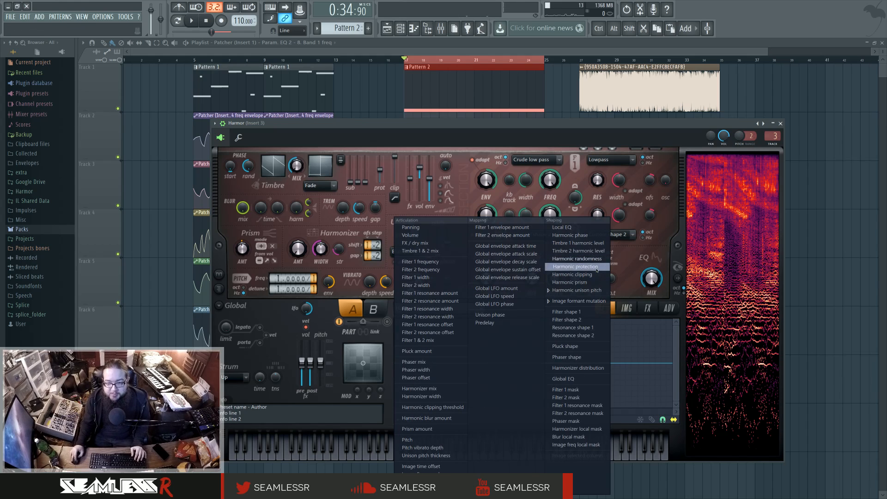
click(597, 268)
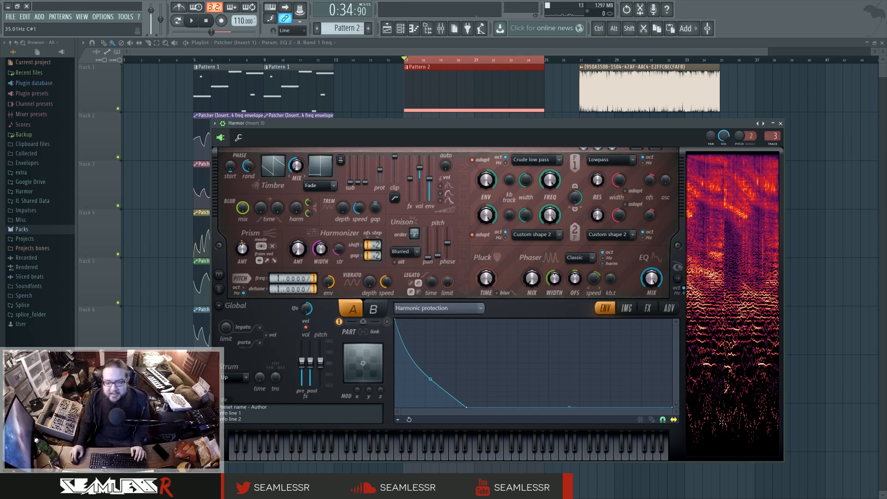
Review Harmor's effects and advanced settings, and close the plugin.
click(646, 309)
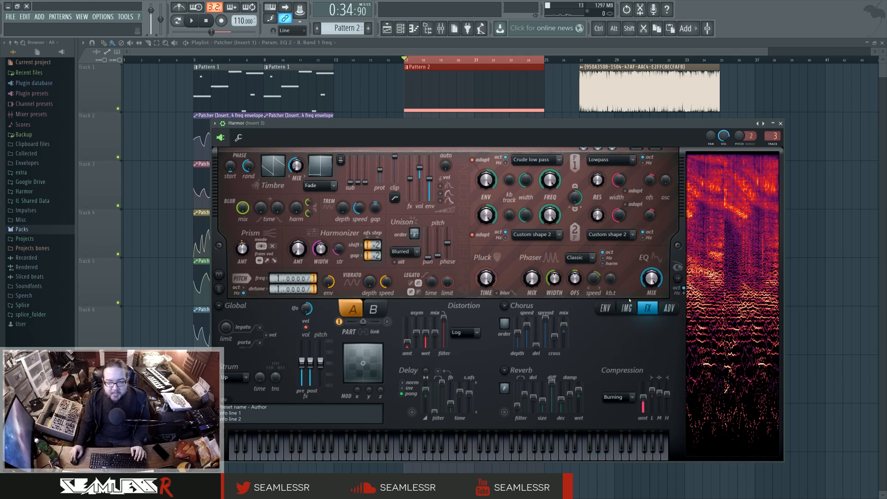
click(669, 308)
click(781, 124)
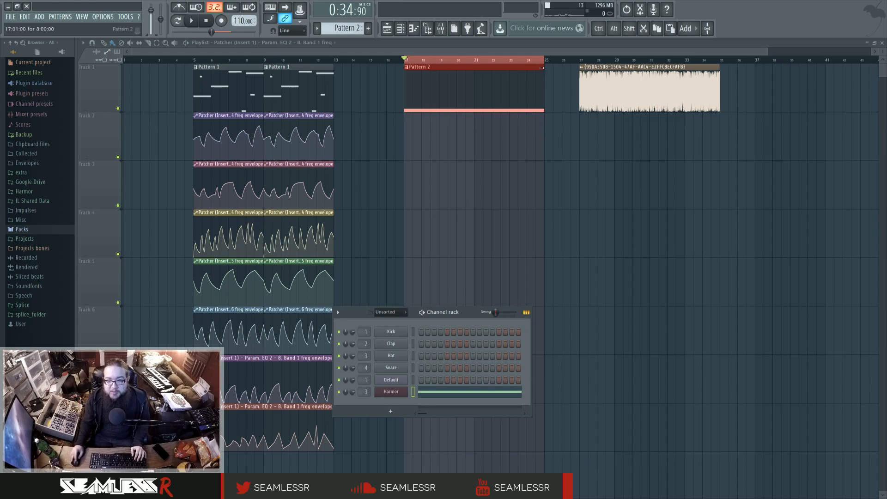
Clear the audio recorded in Edison on mixer Insert 3 and close the open windows.
click(440, 28)
click(748, 251)
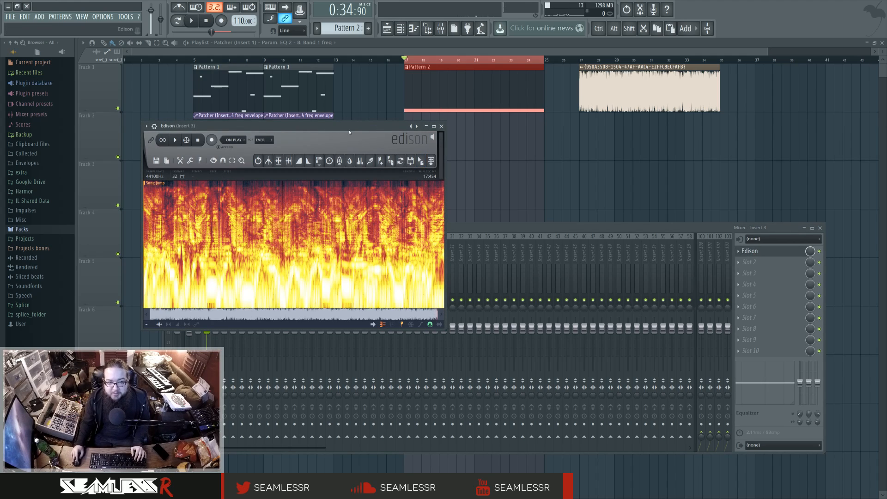
key(Delete)
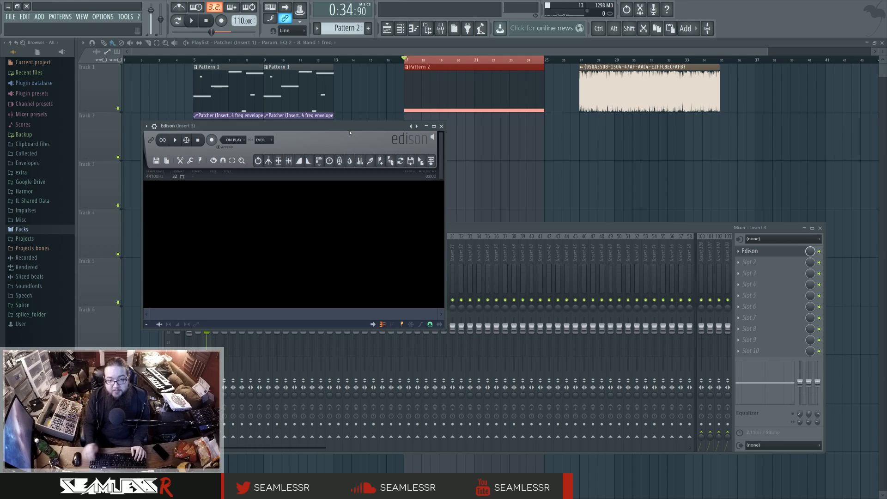
key(F12)
Audition the rendered audio clip in the playlist from bar 27 and stop playback.
click(579, 59)
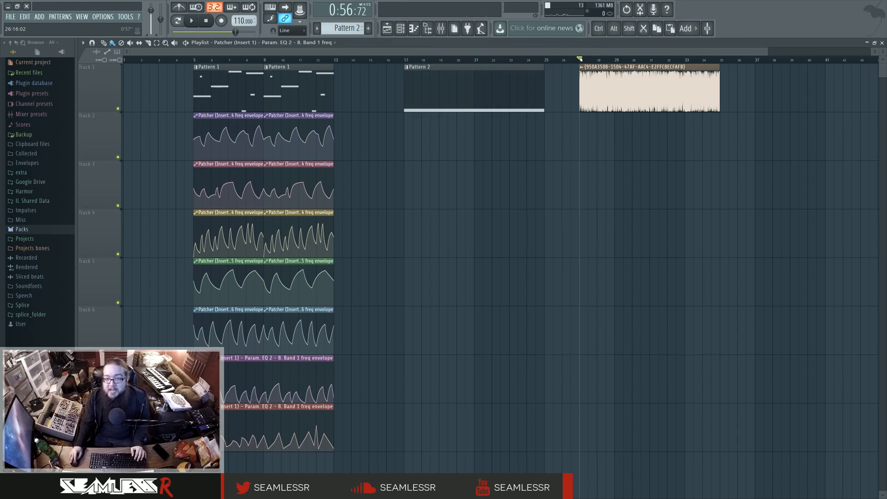
double_click(618, 88)
key(Escape)
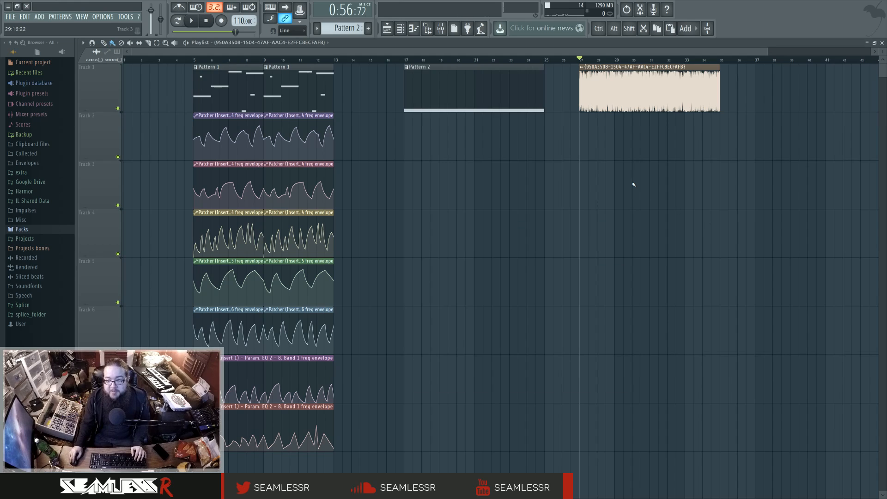
key(space)
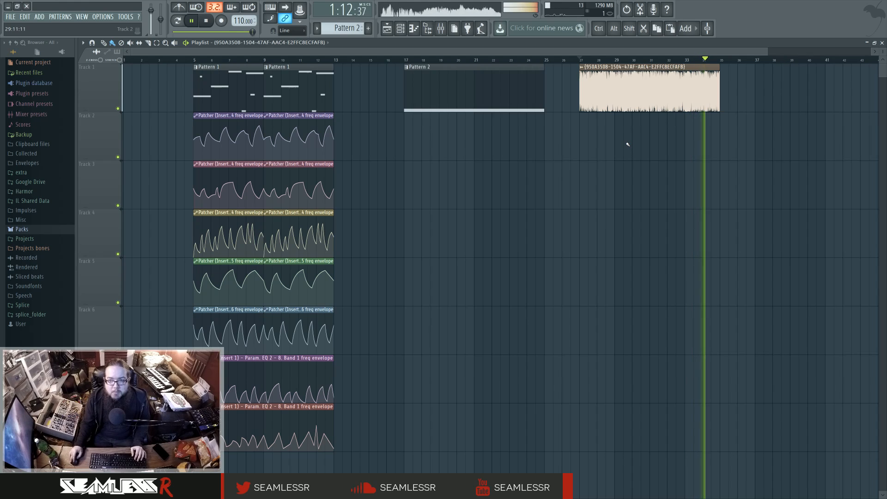
key(space)
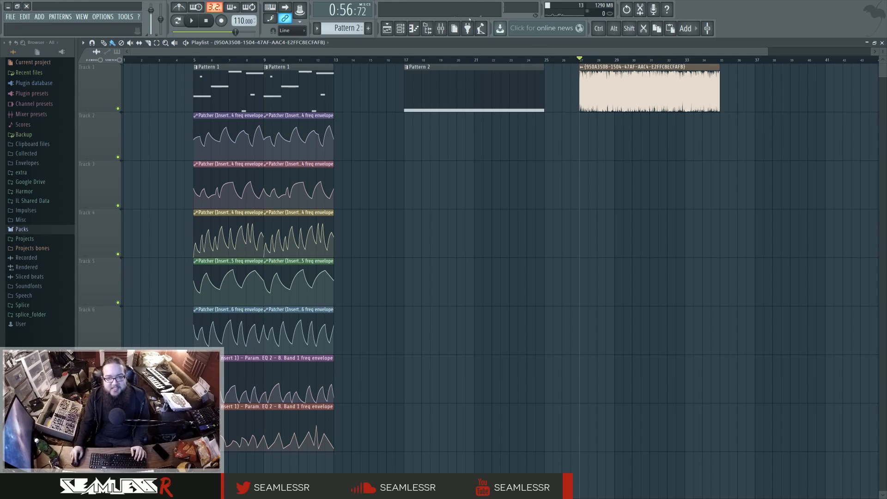
Show the effects chain on mixer Insert 1 and hide the mixer.
click(441, 29)
click(190, 286)
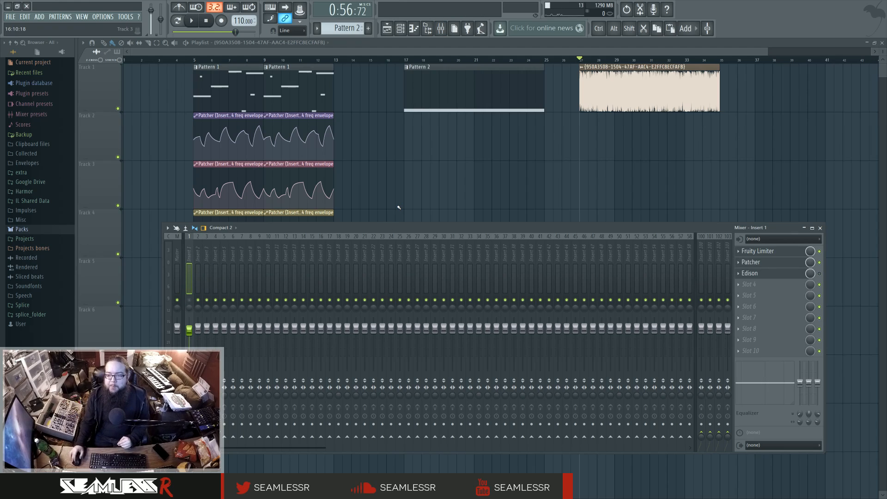
key(F9)
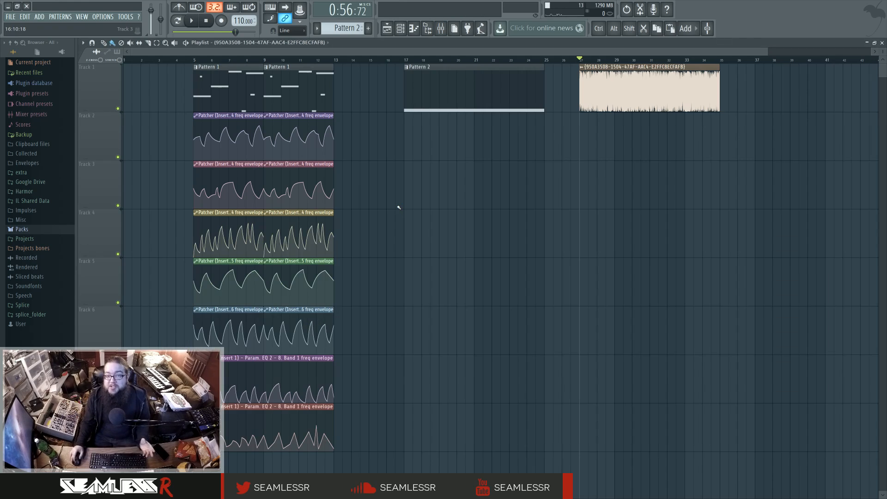